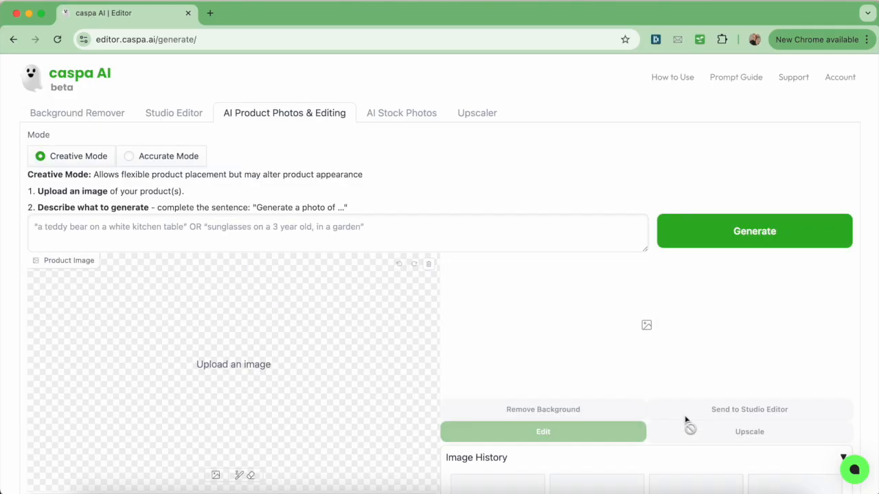
- Generate a photo of "this blue t-shirt on a 25 year old man, in a modern living room, smiling" and download it
left_click(42, 13)
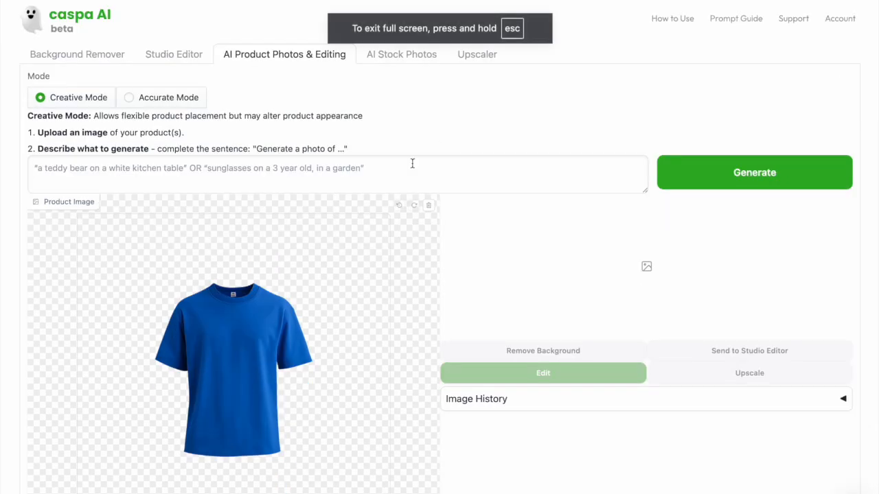
left_click(379, 177)
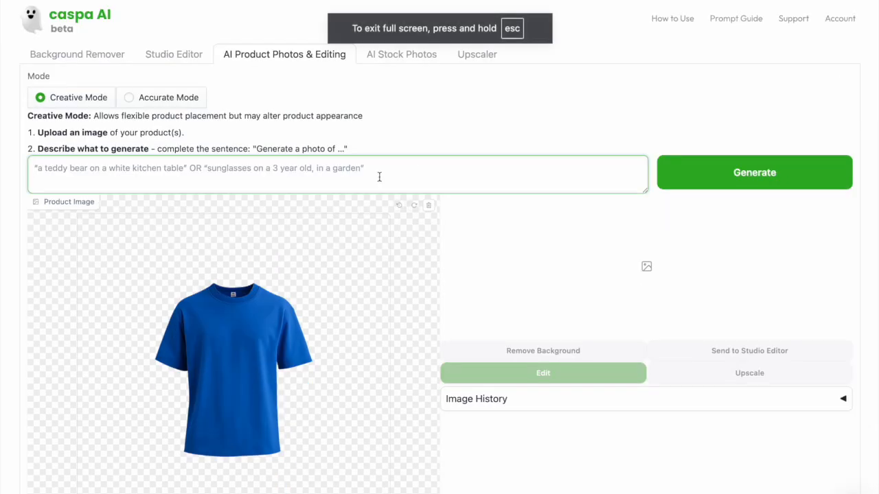
type("this blue t-")
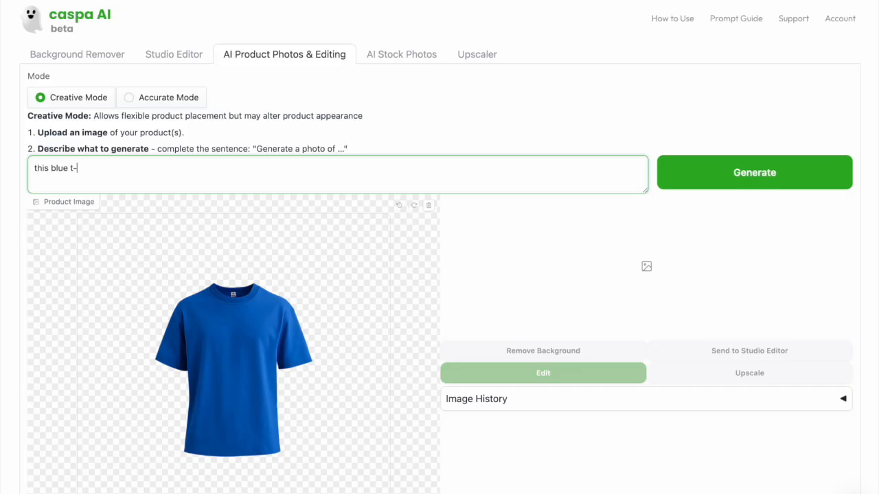
type("shirt on a 25 year old man, in a modern living room, smiling")
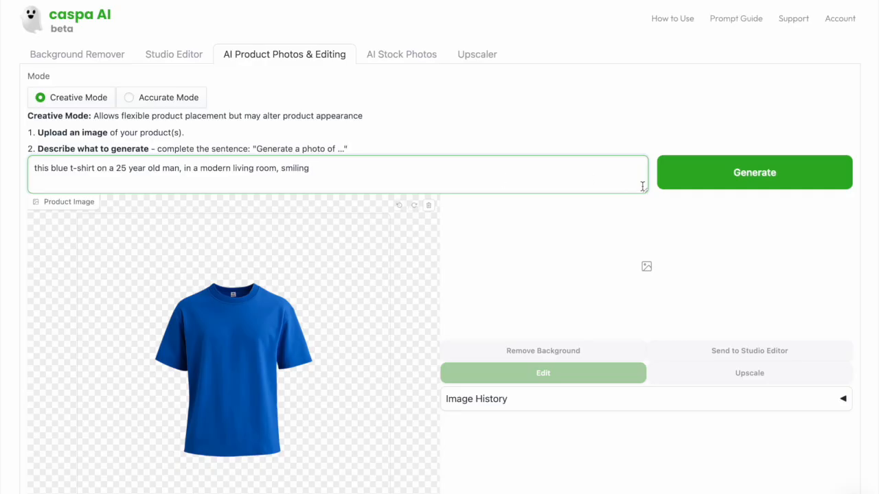
left_click(784, 186)
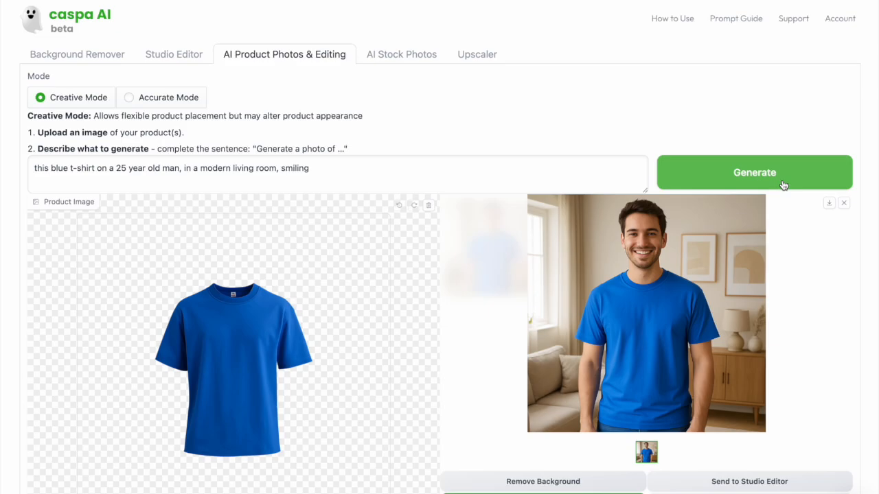
left_click(830, 204)
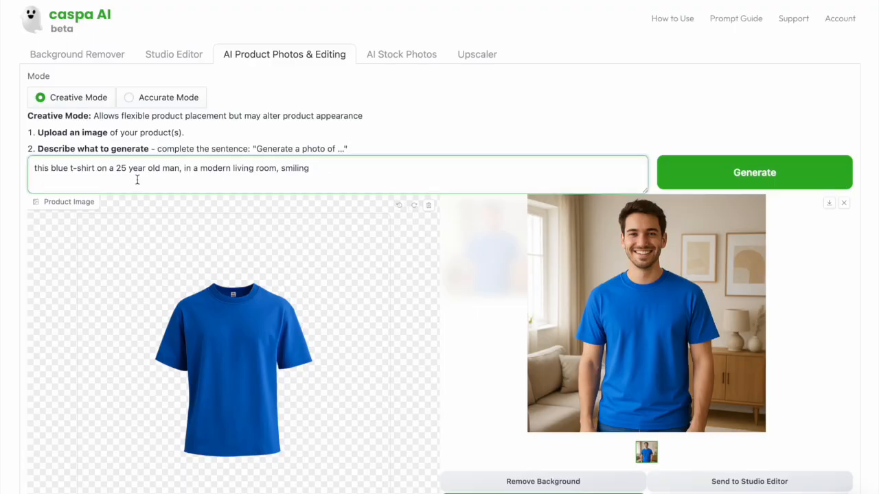
- Insert "back-facing pose," after "25 year old man," in the prompt and generate the photo
type("back-facing pos")
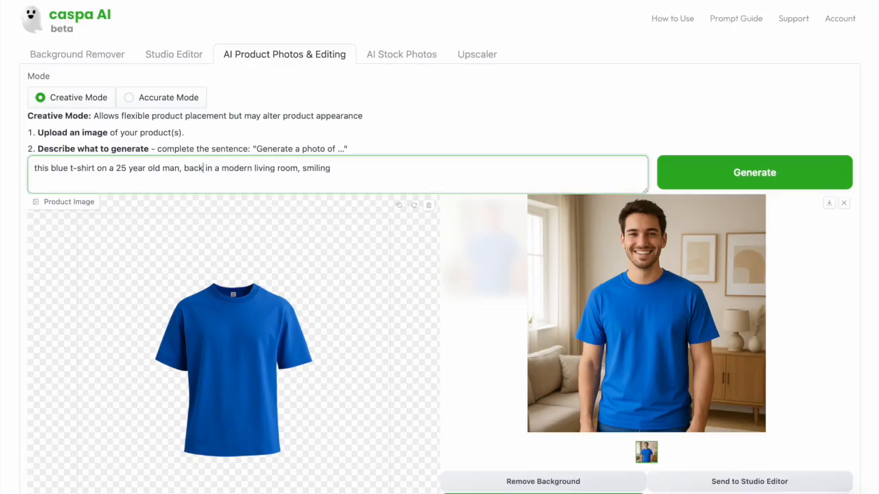
type("e,")
left_click(736, 174)
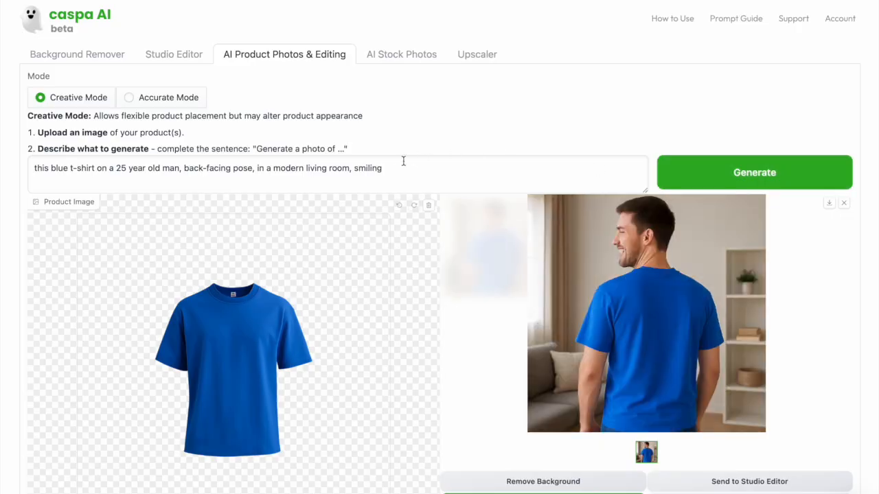
- Remove "smiling" from the end of the prompt, regenerate the back-facing photo and download it
double_click(373, 168)
key("BackSpace")
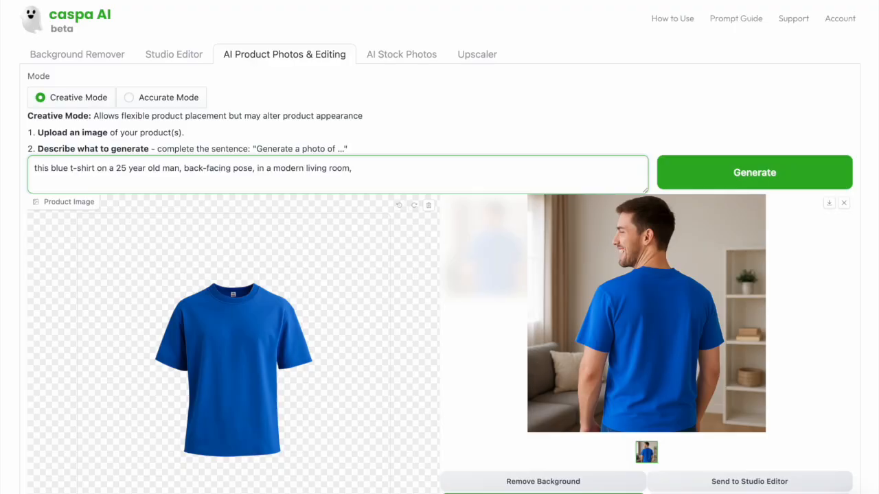
left_click(693, 177)
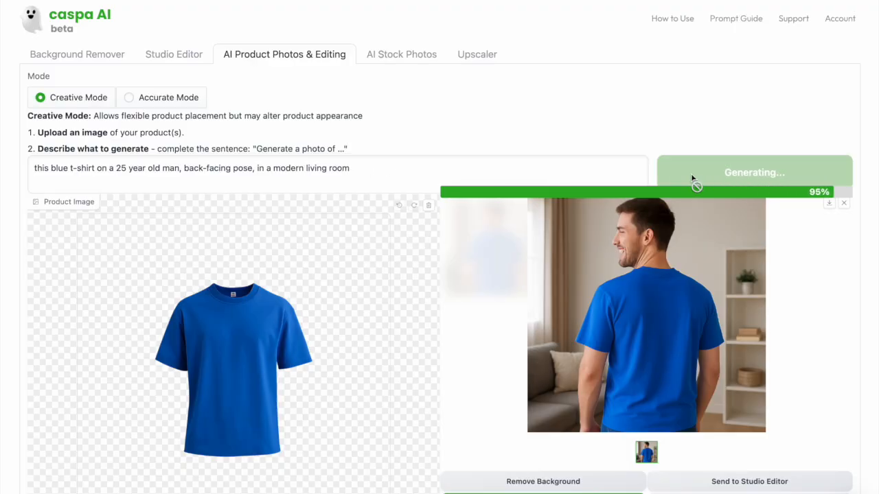
left_click(829, 203)
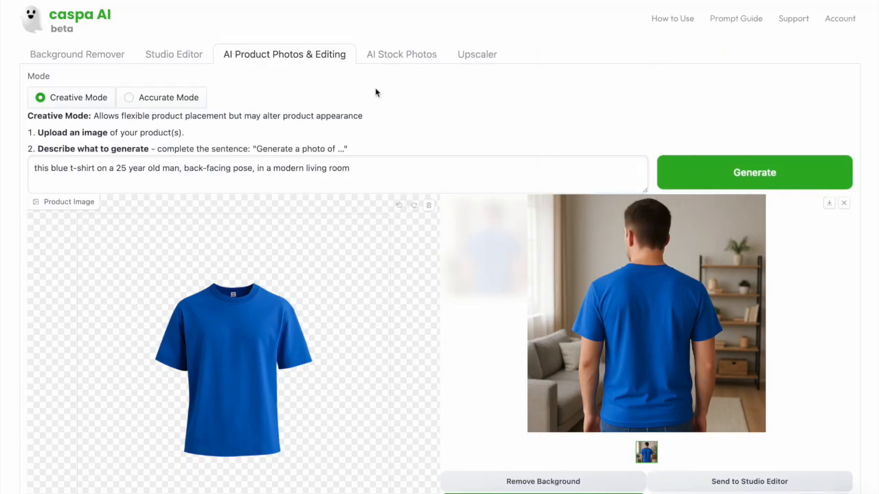
- Switch to Accurate Mode and change the prompt to "on a 25 year old man, in a modern living room, smiling"
left_click(180, 100)
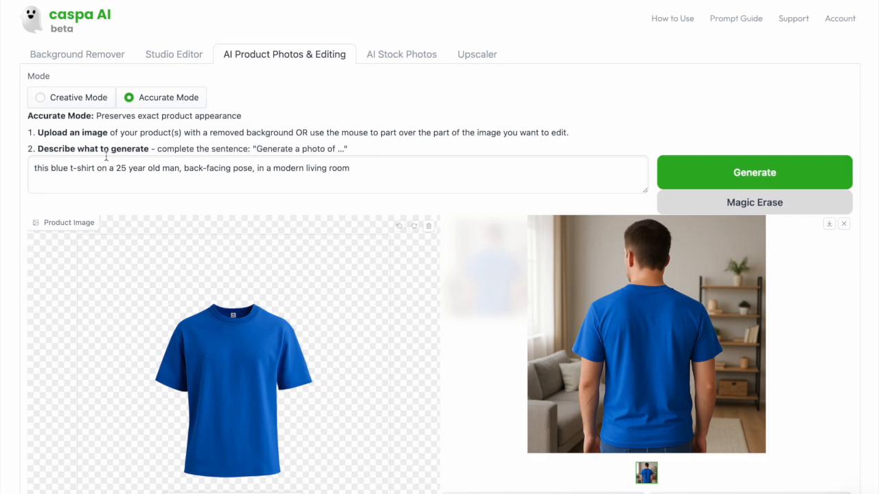
left_click_drag(97, 168, 18, 169)
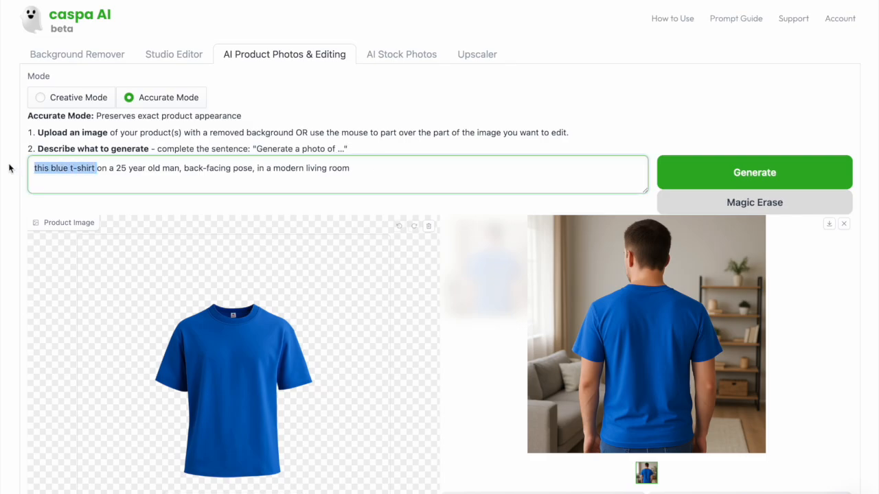
key("BackSpace")
left_click_drag(182, 168, 121, 168)
key("BackSpace")
type(", smiling")
- Mask the inside of the t-shirt's neck opening with the brush and generate the photos
scroll(276, 367, "down", 3)
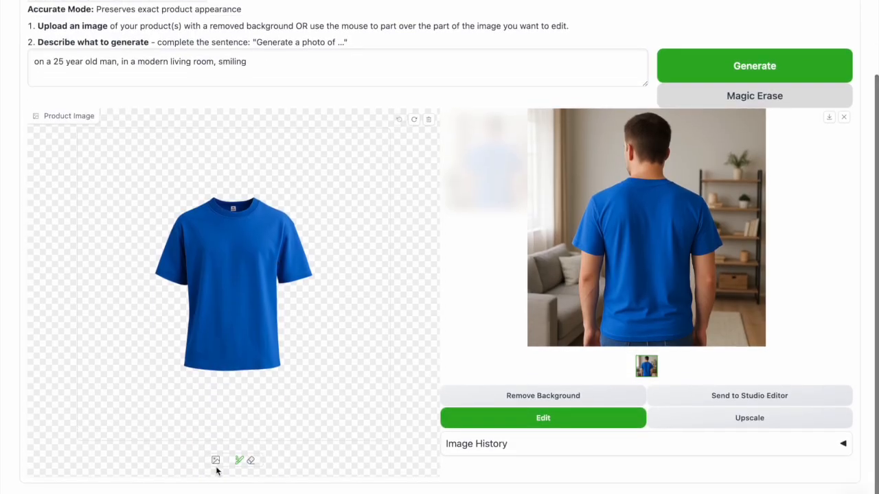
left_click(239, 460)
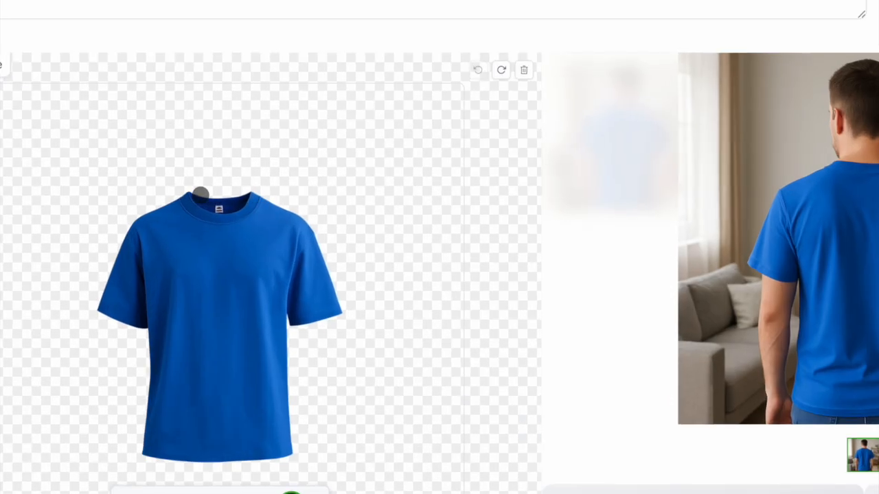
mouse_move(218, 196)
left_mouse_down()
mouse_move(232, 208)
mouse_move(250, 198)
mouse_move(219, 203)
left_mouse_up()
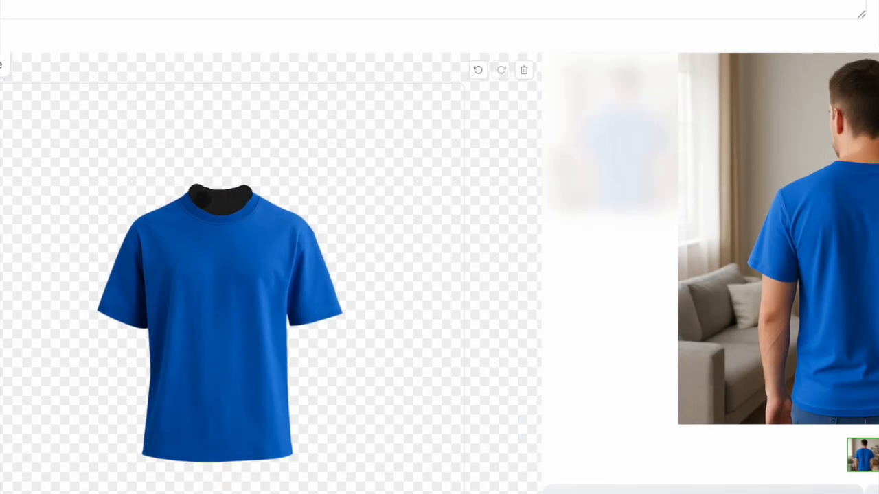
scroll(753, 137, "up", 1)
left_click(753, 137)
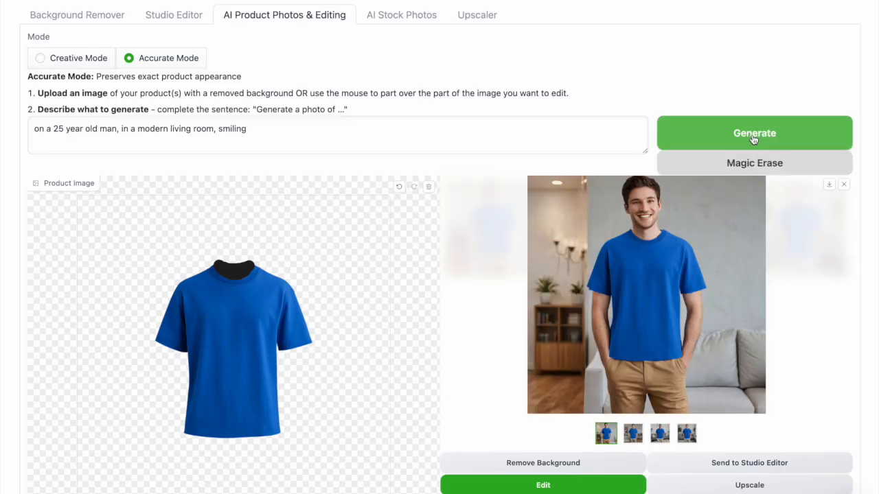
- Compare the generated variants and load the third one, with the grey sofa and striped cushions, for editing
left_click(632, 434)
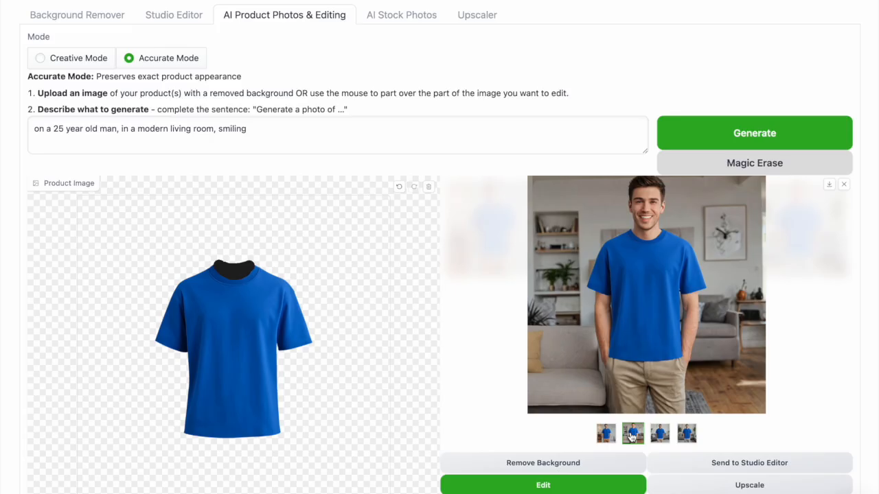
key("Right")
key("Right")
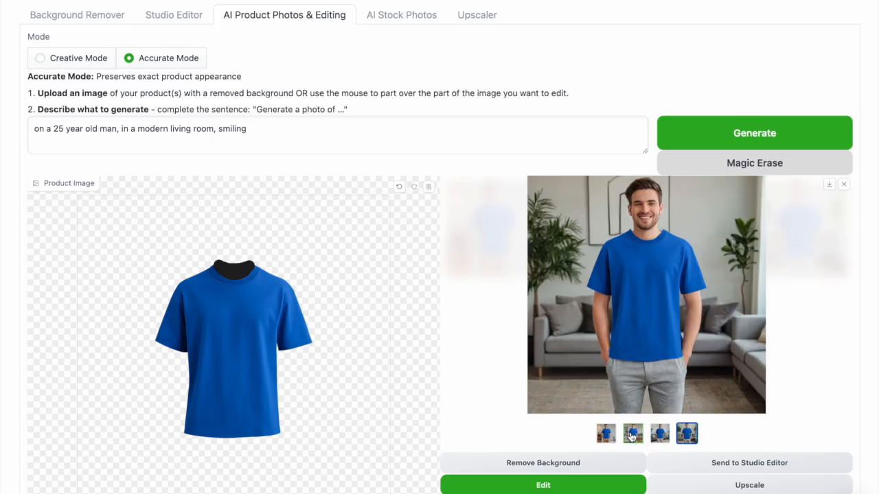
key("Right")
key("Right")
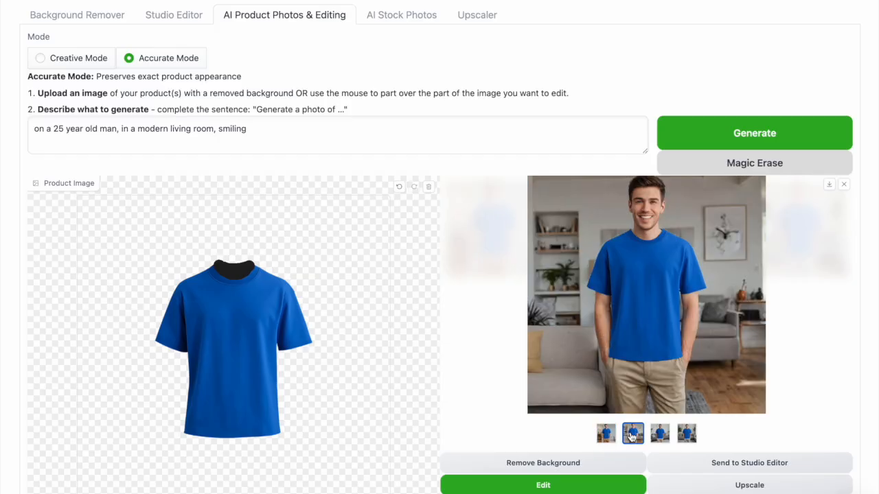
key("Right")
scroll(631, 436, "down", 1)
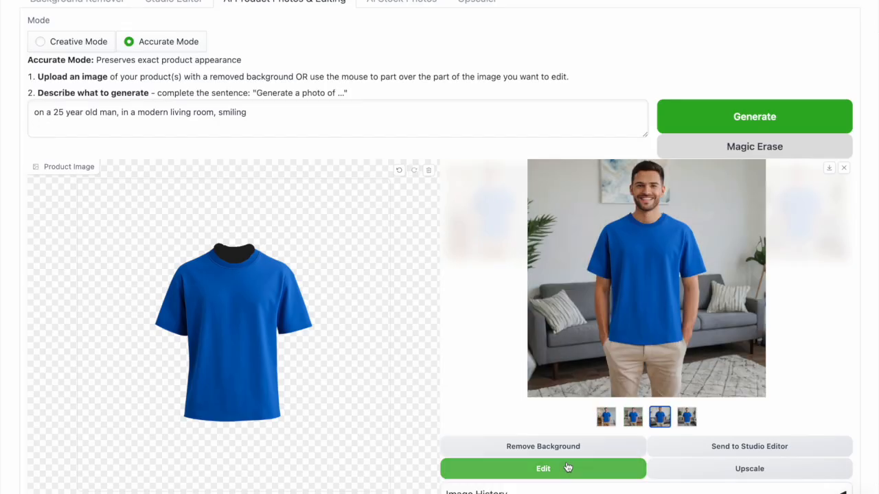
left_click(547, 476)
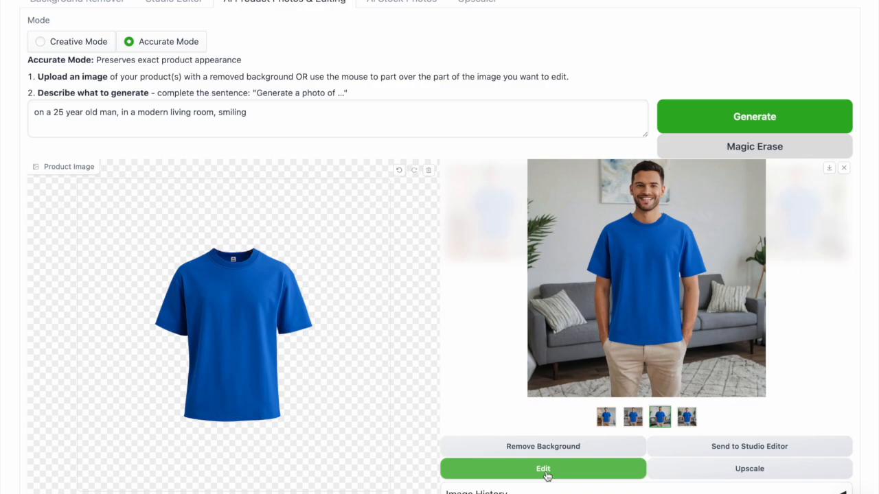
- Mask the shirt's hem, both sleeve edges and both sides of the collar, and regenerate the photo
left_click_drag(183, 414, 283, 418)
left_click_drag(280, 336, 310, 328)
left_click_drag(156, 325, 184, 336)
left_click(213, 250)
left_click_drag(247, 250, 253, 250)
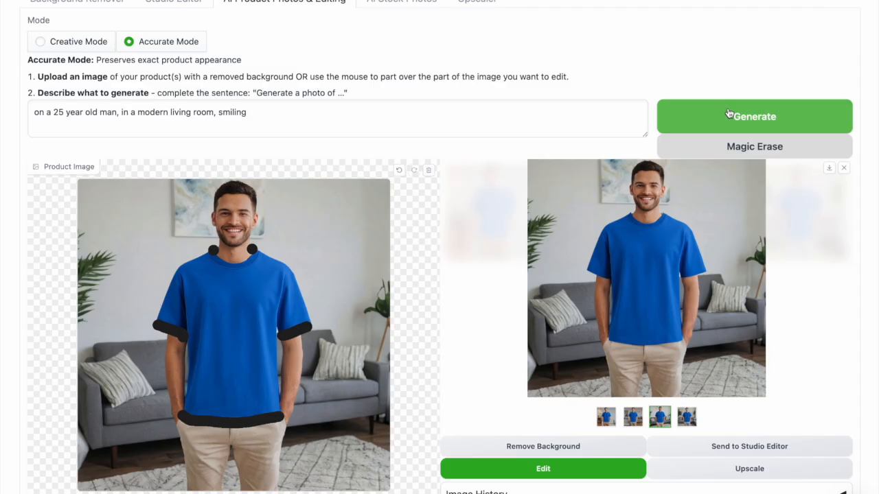
left_click(729, 114)
- Mask the plant at the right edge of the second new variant, regenerate the photo and download it
left_click(630, 416)
left_click(543, 469)
mouse_move(389, 305)
left_mouse_down()
mouse_move(377, 361)
mouse_move(370, 337)
mouse_move(383, 356)
left_mouse_up()
left_click(716, 120)
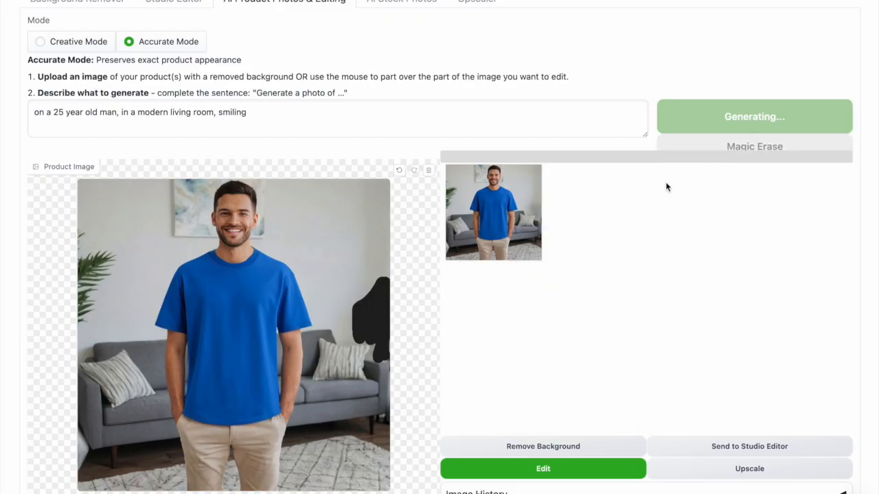
left_click(829, 173)
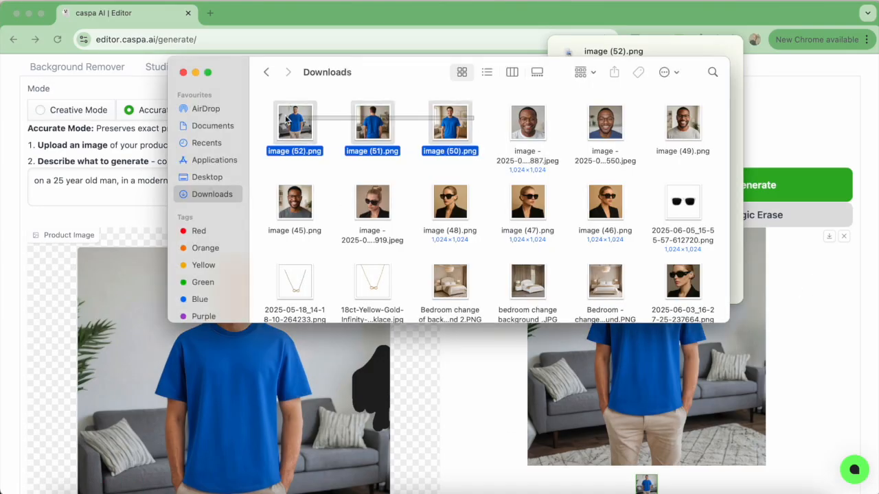
- Open the downloaded image (50).png, image (51).png and image (52).png to view the three t-shirt photos together
left_click(670, 44)
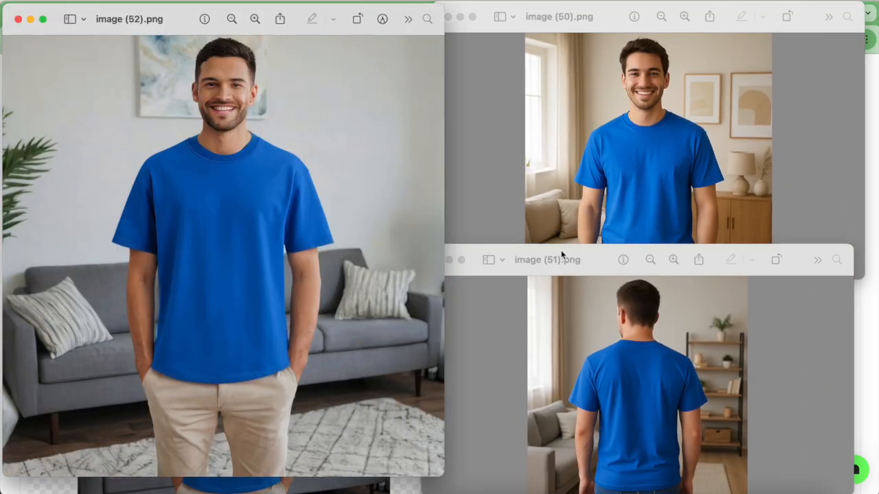
left_click(553, 197)
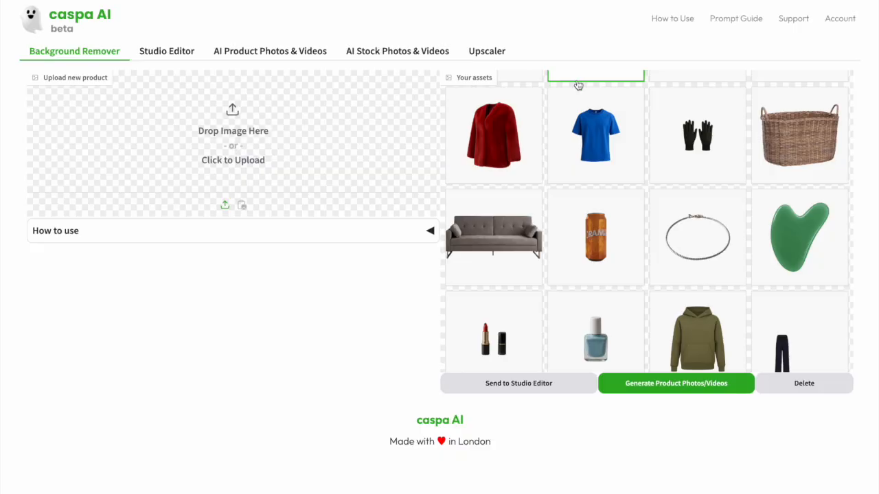
- Send the blue t-shirt asset to product photo and video generation and set the output to Video
left_click(587, 125)
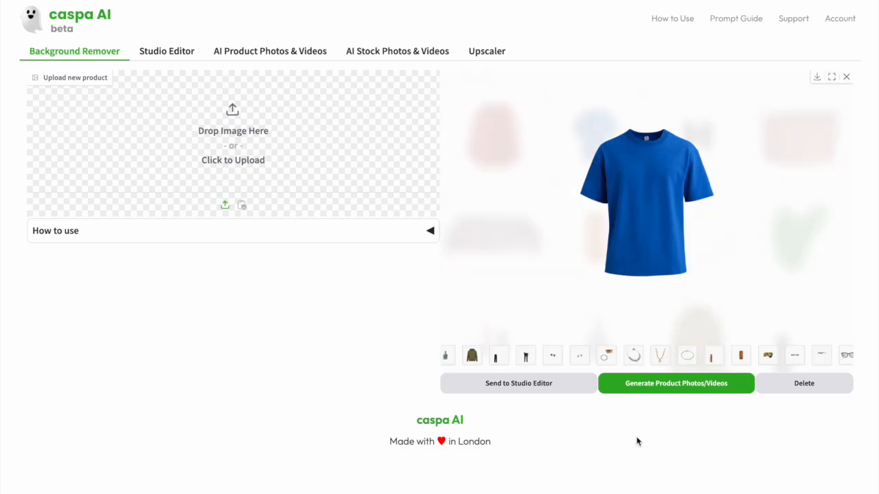
left_click(641, 386)
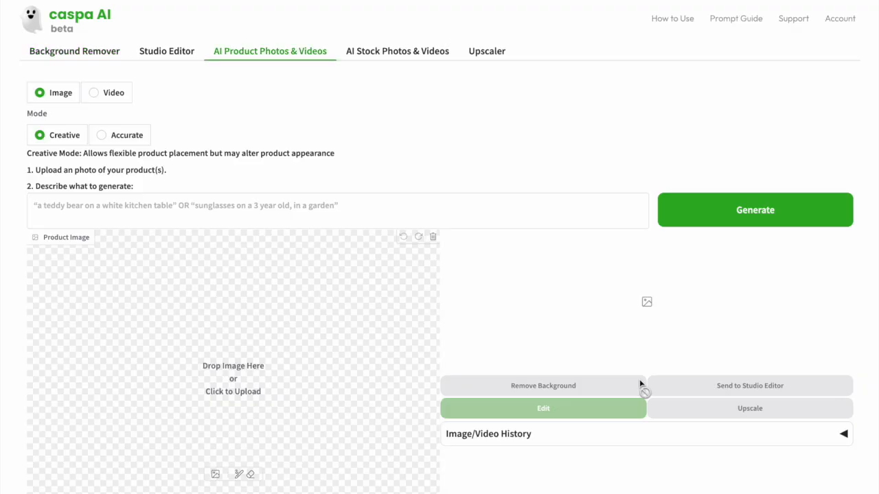
left_click(121, 94)
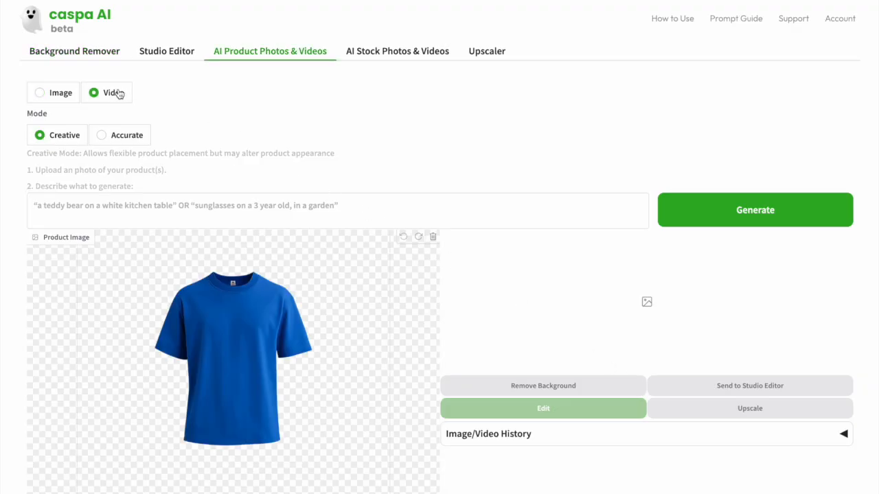
- Begin the video prompt with "this blue t-shirt on a 25 year old man, smiling, in a modern living room, neutral daylight, showing his full body"
left_click(188, 151)
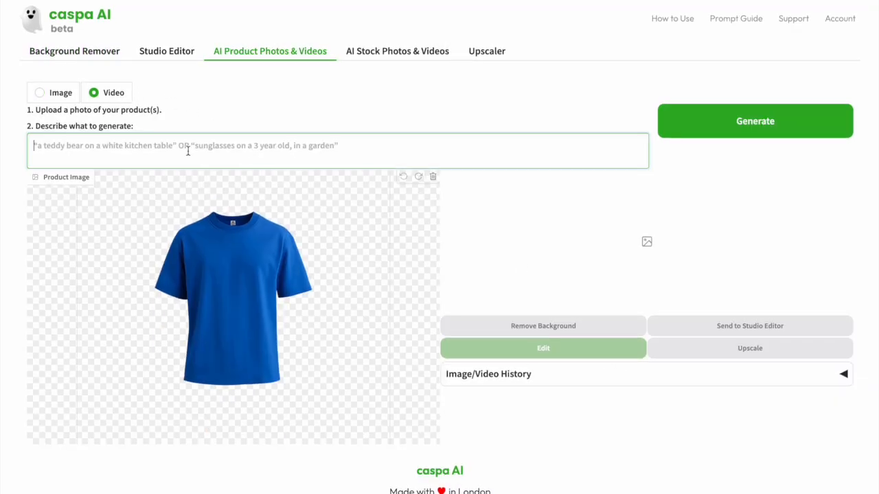
type("this blue t")
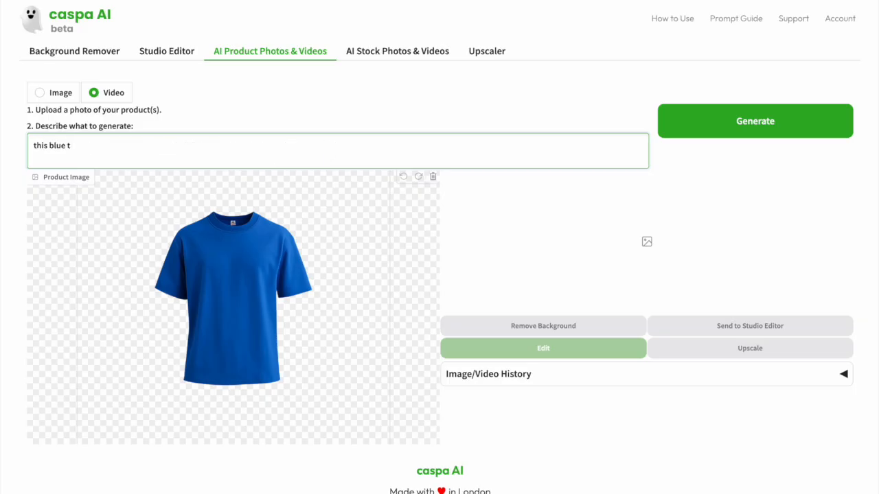
type("-shirt on a 25 year old man, smiling")
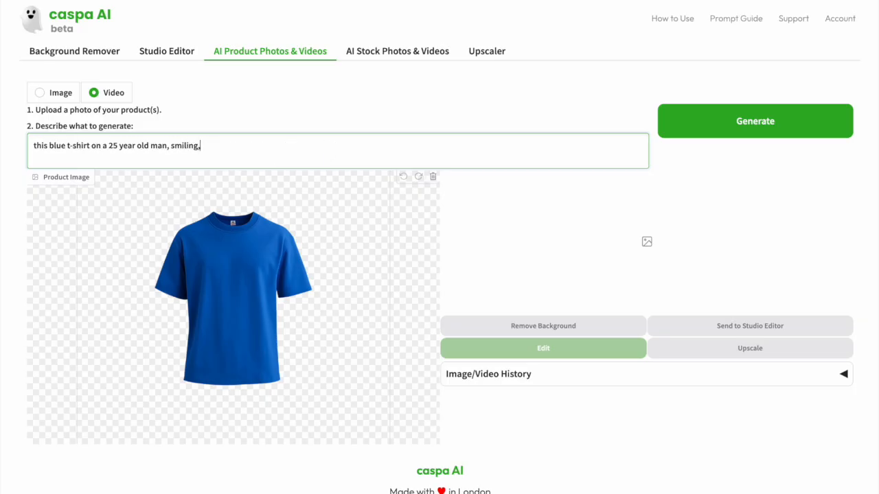
type(", in a modern living room, neutral daylight, showing his full body")
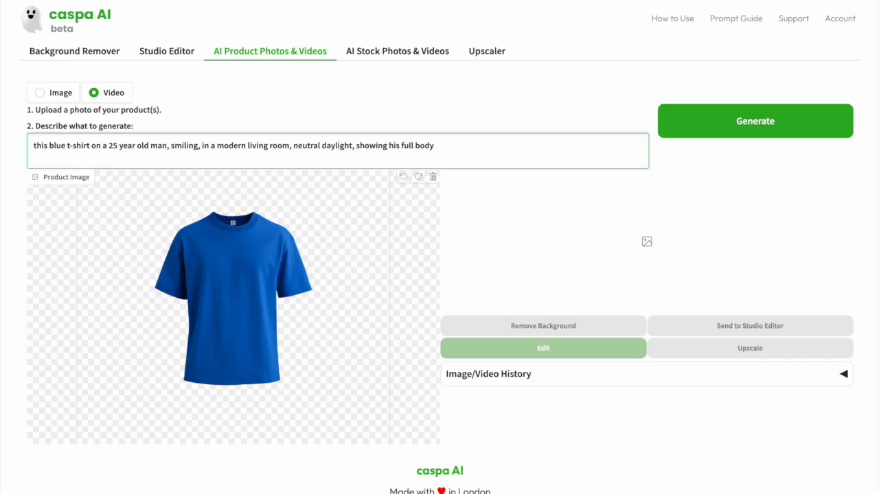
- Complete the prompt with ", facing the front and turning around in 360 motion very slowly to the back" and generate the video
type(", facing the front and turning aro")
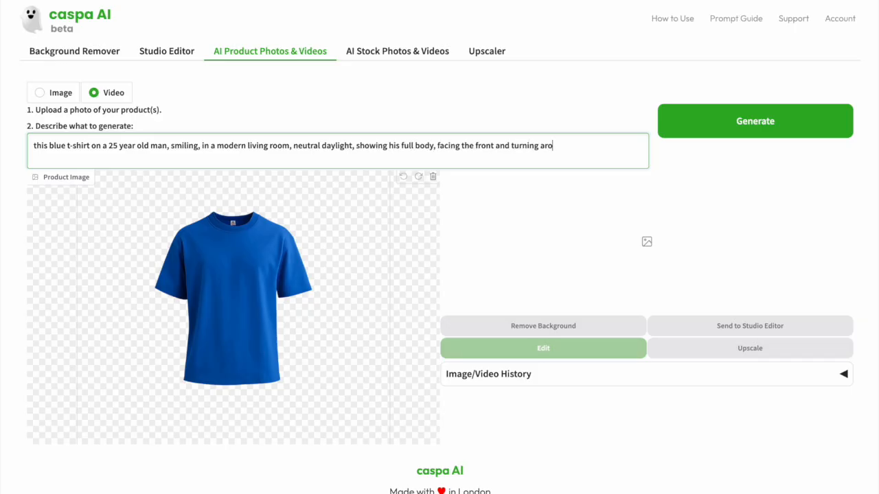
type("und in 350 motion very slowly")
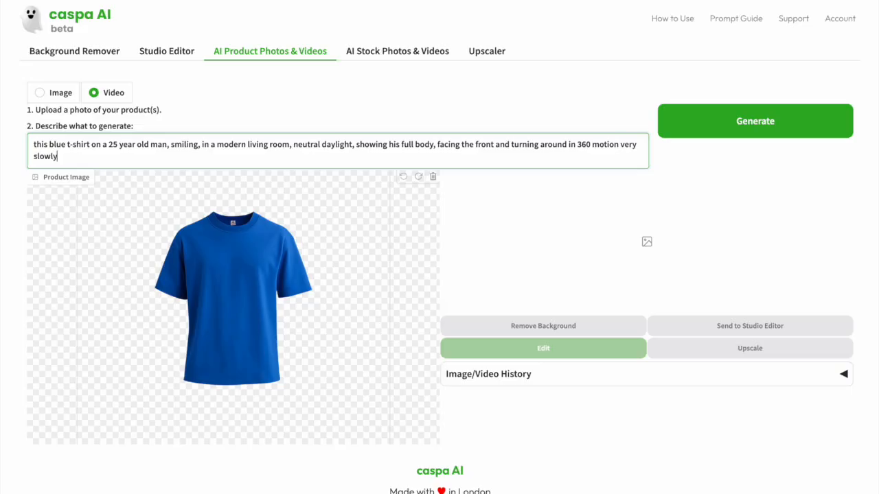
type(" to the back")
left_click(715, 117)
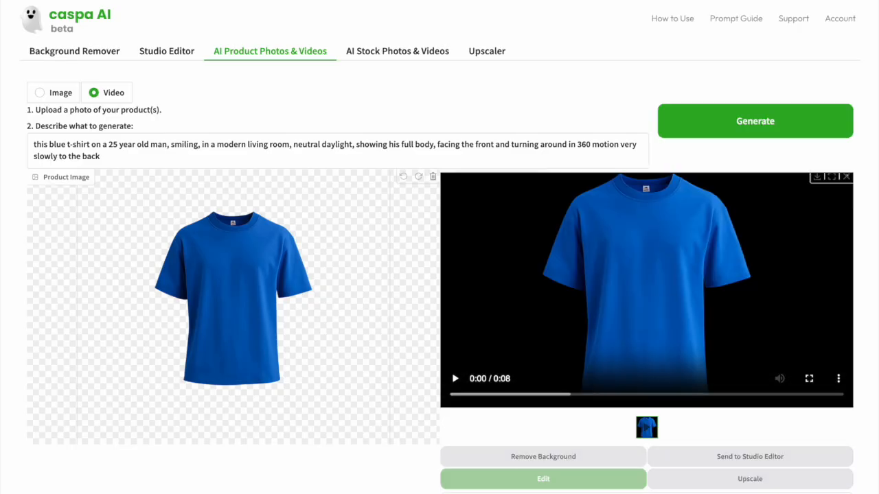
- Preview and download the generated t-shirt video, and play the downloaded mp4 file
left_click(456, 378)
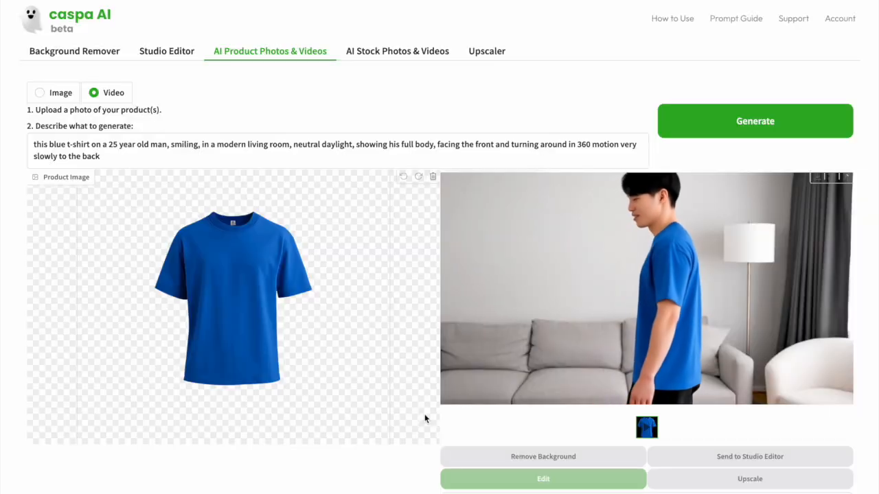
left_click(817, 177)
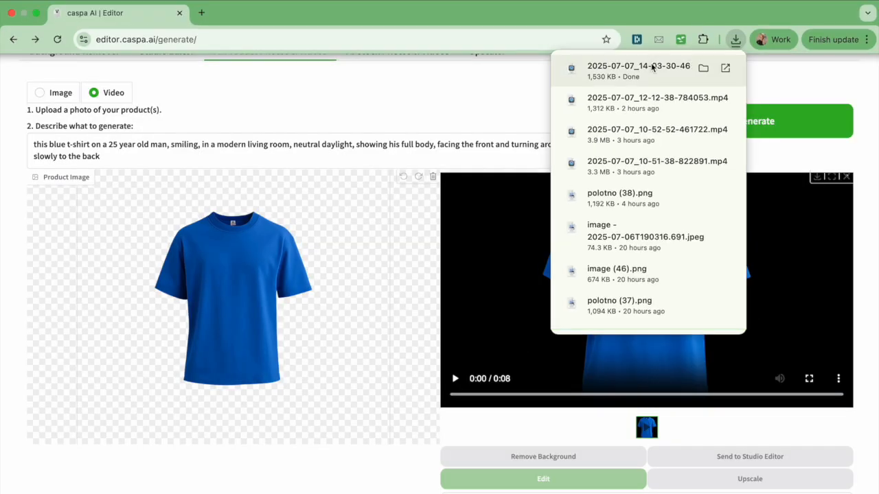
left_click(653, 67)
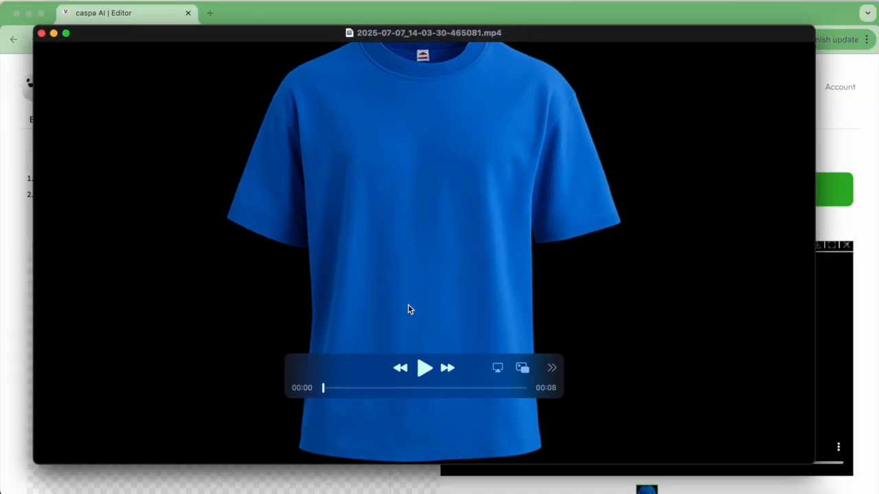
left_click(424, 368)
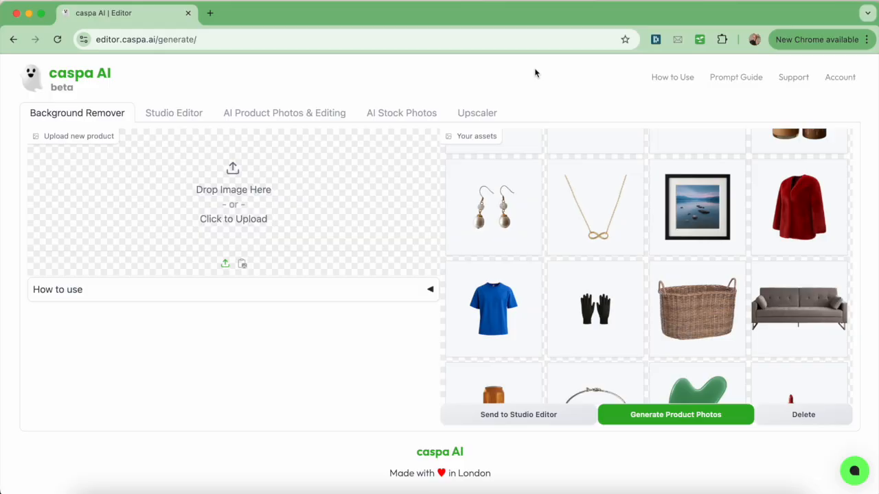
- Choose the gold infinity necklace from the assets and send it to product photo generation
left_click(607, 230)
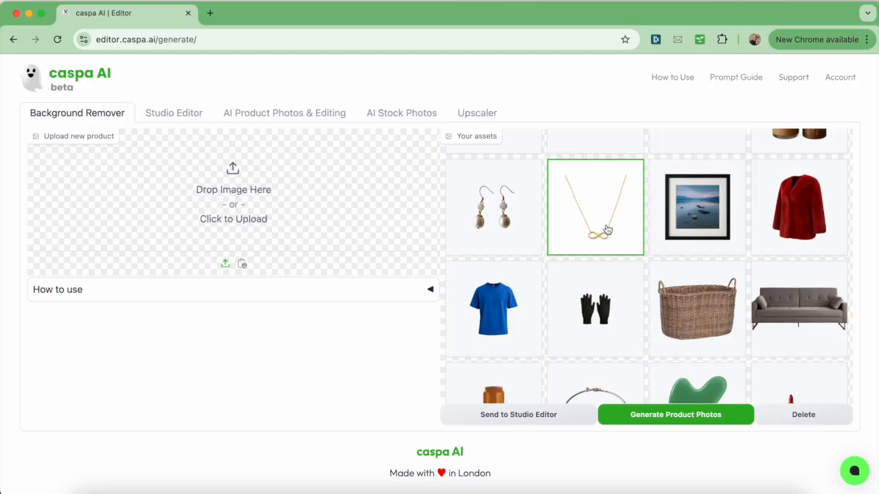
left_click(607, 230)
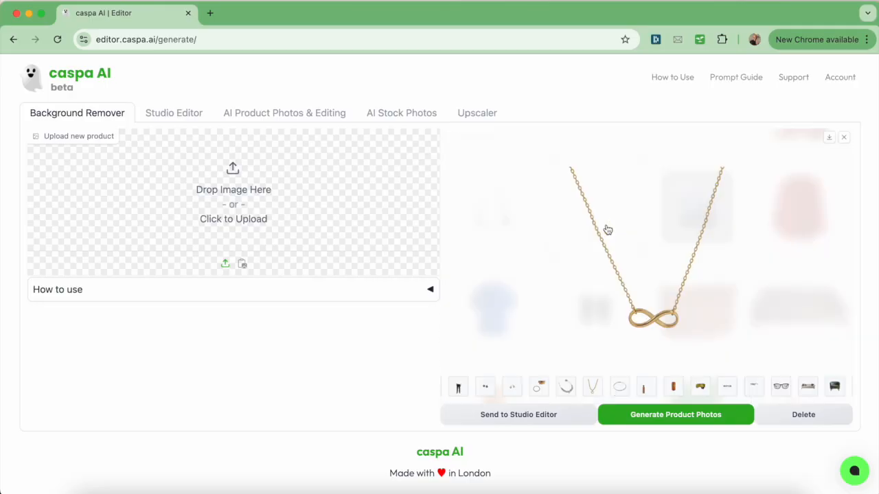
left_click(661, 415)
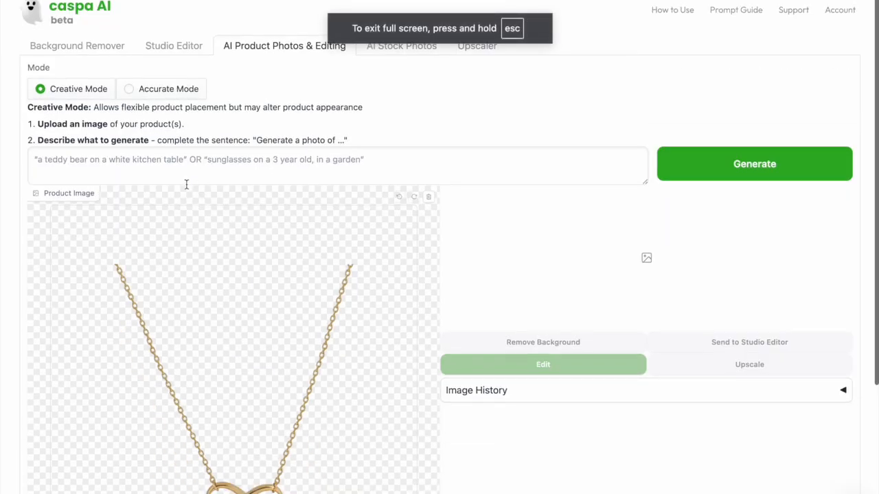
- Begin the prompt with "20 year old female model wearing this necklace, soft smile, hair in a low neat bun, soft natural lighting"
scroll(186, 182, "down", 2)
left_click(154, 122)
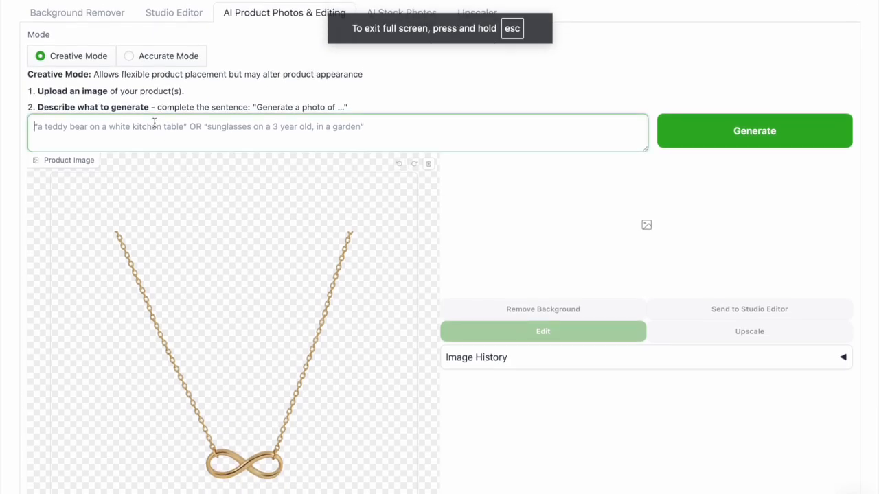
type("20 year old female model wearing this necklace, soft smile, hair in a low neat bun, soft natural lighting highli")
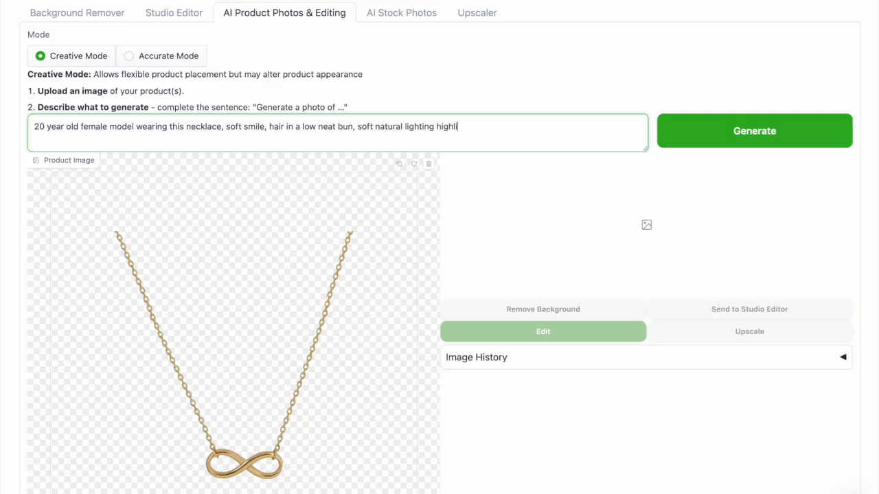
- Complete the prompt with "highlights the pendant, neutral background, focus on the neckline and fine chain detail" and generate the photo
type("ghts the pendant, neutral background, focus on the neckline and fine chain detail")
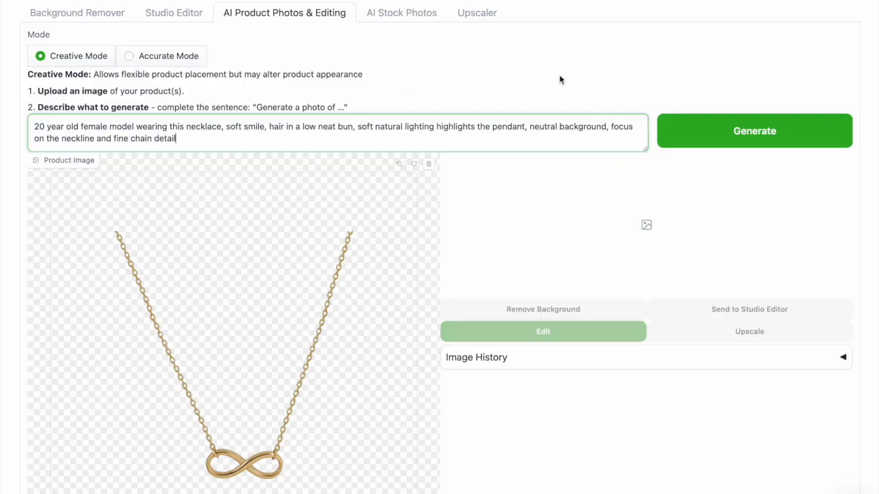
scroll(658, 128, "down", 1)
left_click(734, 103)
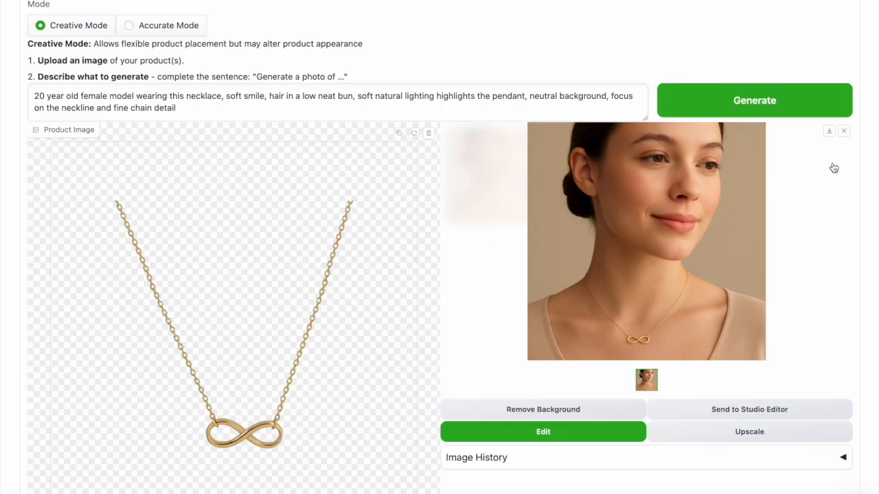
- Download the generated necklace photo, and generate and download a second variant from the same prompt
left_click(830, 132)
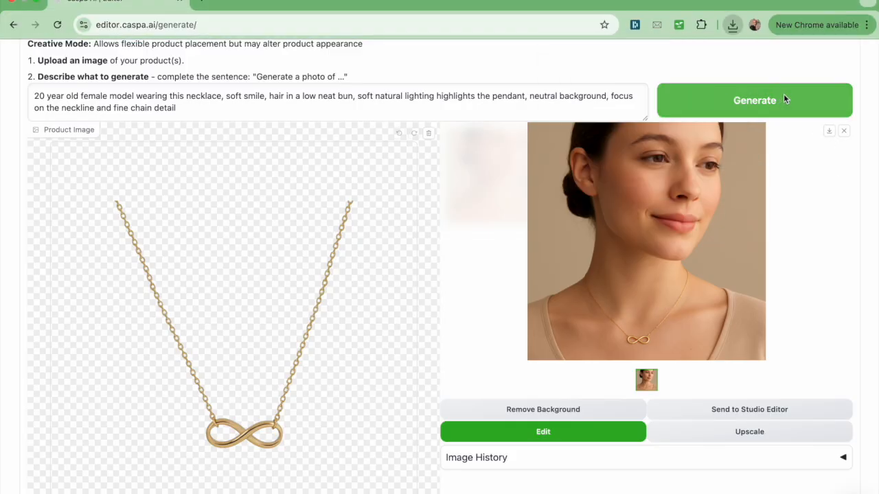
left_click(733, 103)
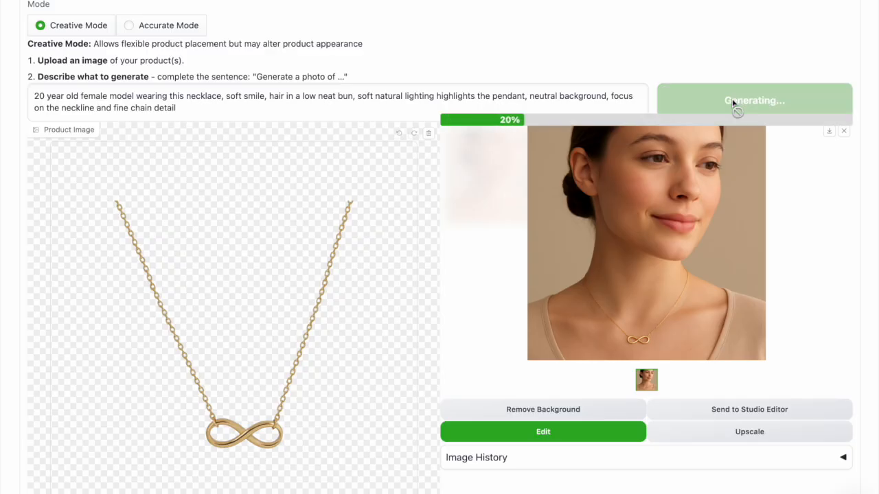
left_click(829, 131)
- Insert "black" before "female model" in the prompt, generate and download the photo, and generate another variant
left_click(89, 96)
type("black")
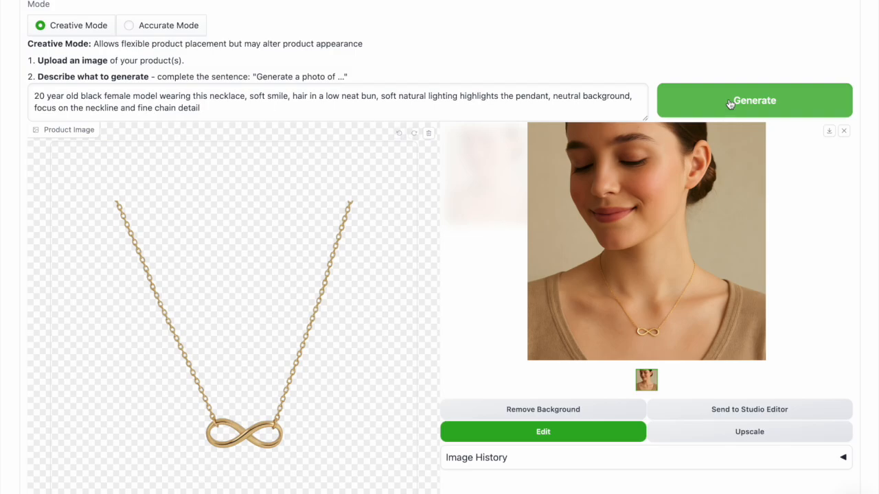
left_click(730, 101)
left_click(829, 131)
left_click(708, 104)
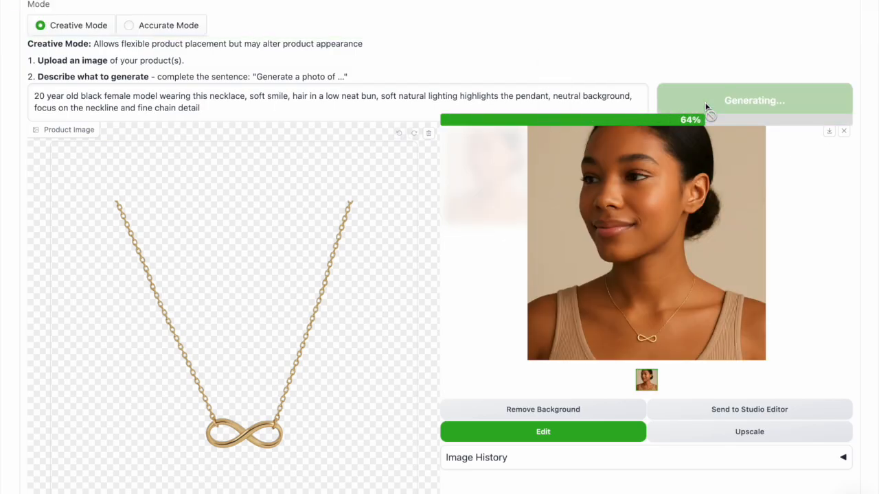
- Return to the product assets and send the infinity necklace to the Studio Editor
scroll(276, 90, "up", 3)
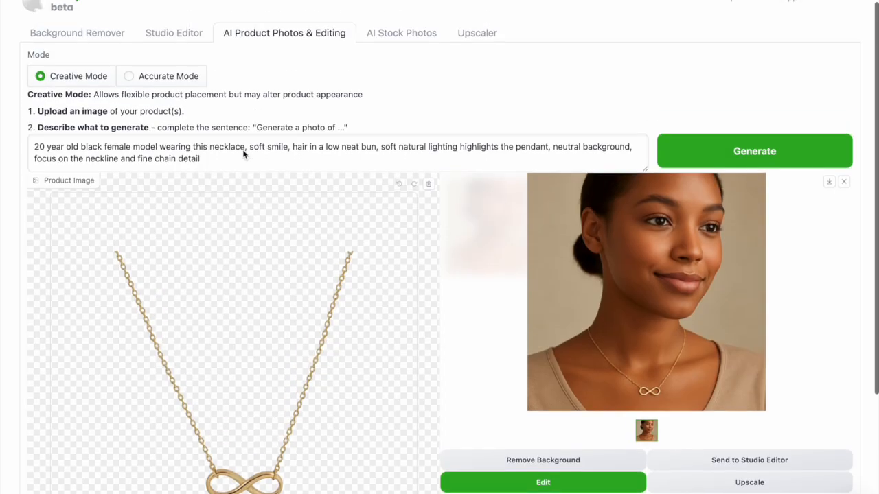
left_click(80, 56)
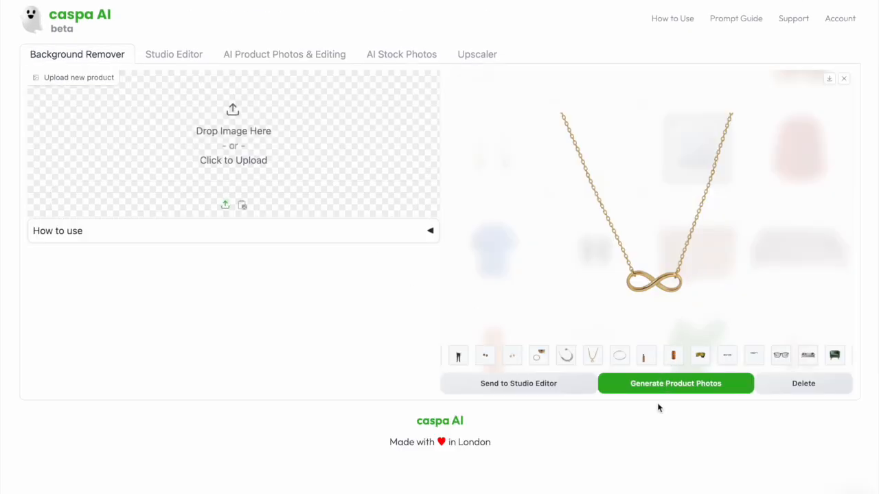
left_click(538, 392)
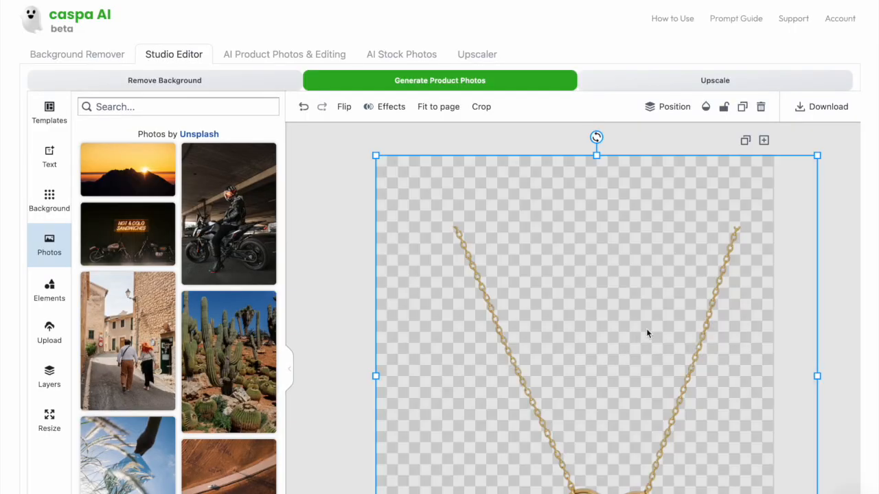
- Shrink the necklace to about half the canvas width, place it at the canvas's lower centre, and send it to product photo generation
left_click_drag(817, 157, 657, 327)
scroll(658, 326, "down", 2)
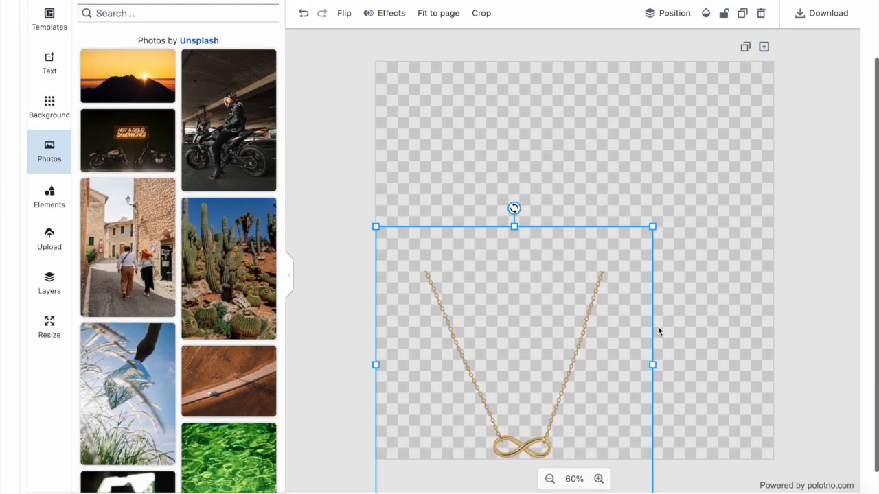
scroll(652, 230, "up", 1)
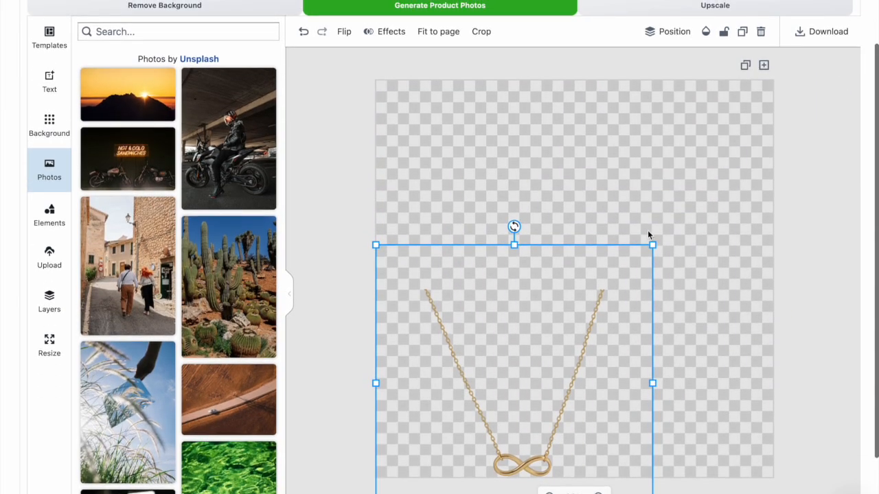
left_click_drag(653, 245, 594, 370)
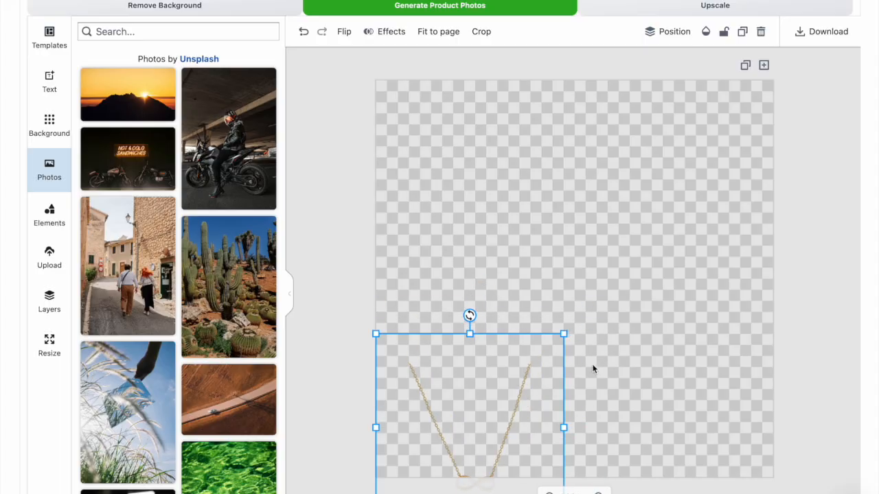
left_click_drag(488, 440, 584, 378)
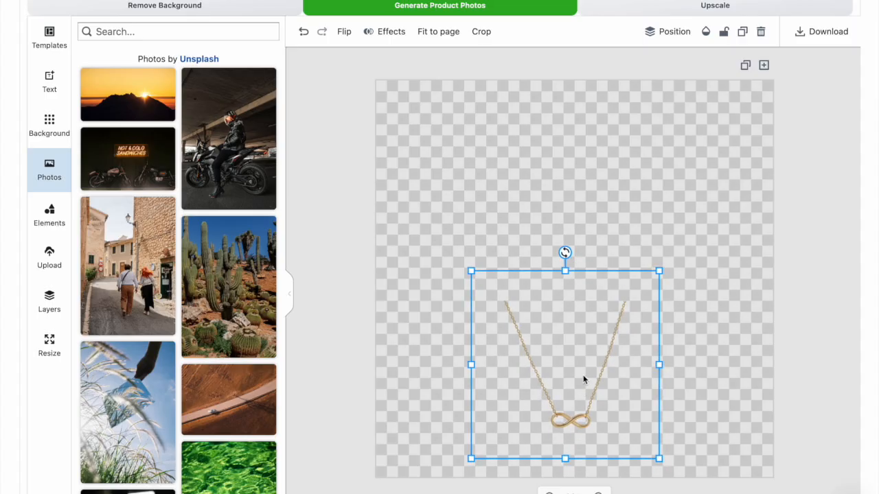
scroll(516, 101, "up", 1)
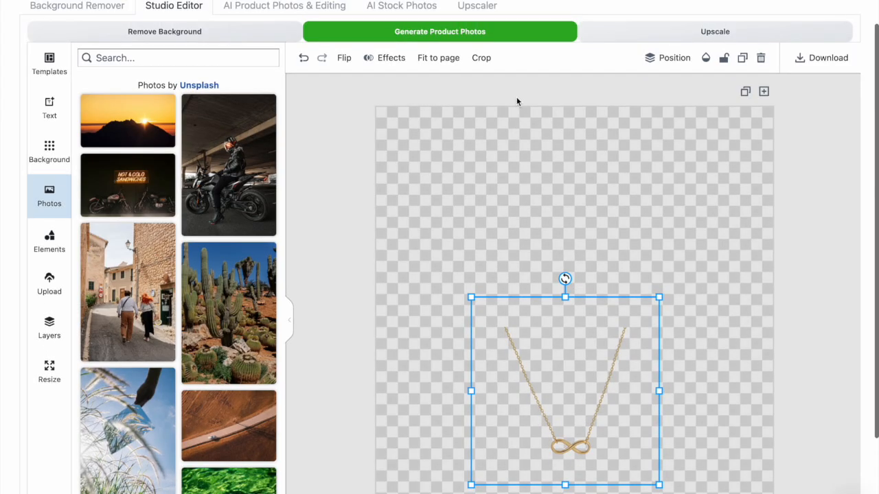
left_click(477, 38)
scroll(277, 406, "down", 1)
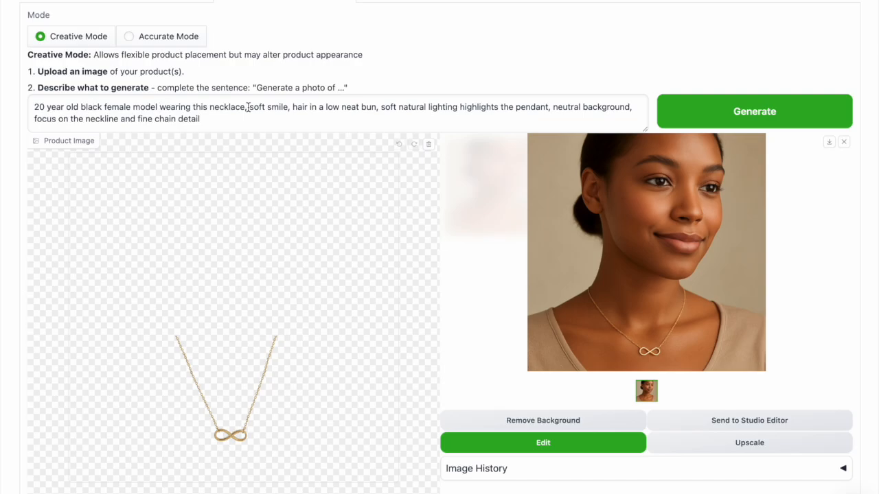
- Remove "wearing this necklace" from the prompt and switch the generation to Accurate Mode
left_click_drag(246, 107, 160, 107)
key("BackSpace")
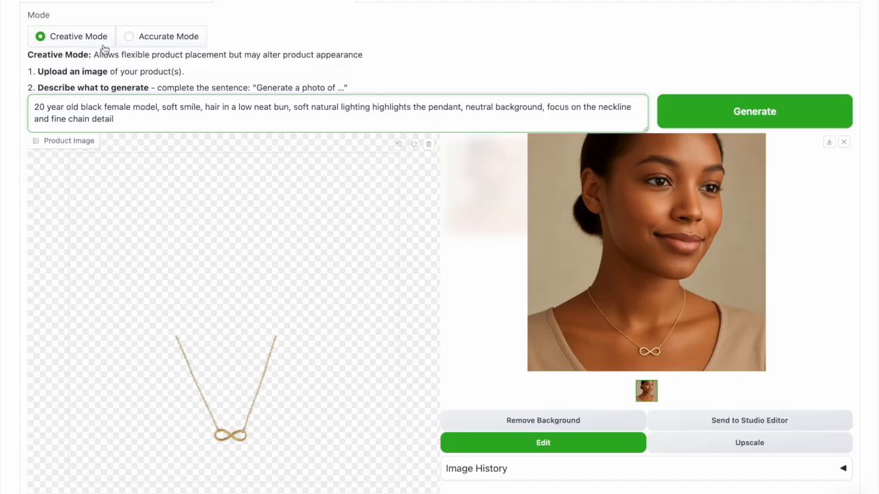
left_click(147, 39)
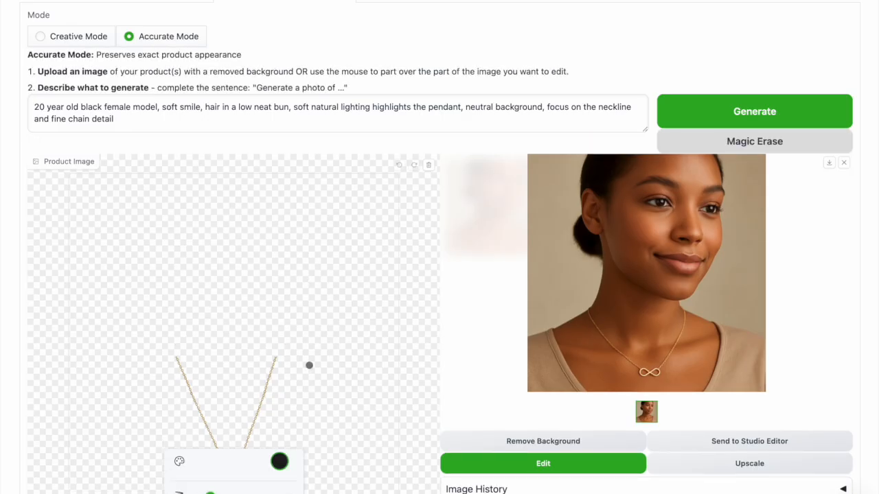
- Mask the upper part of the necklace chain on both sides and generate the photo
scroll(307, 332, "down", 2)
left_click_drag(280, 300, 255, 359)
left_click_drag(173, 301, 201, 362)
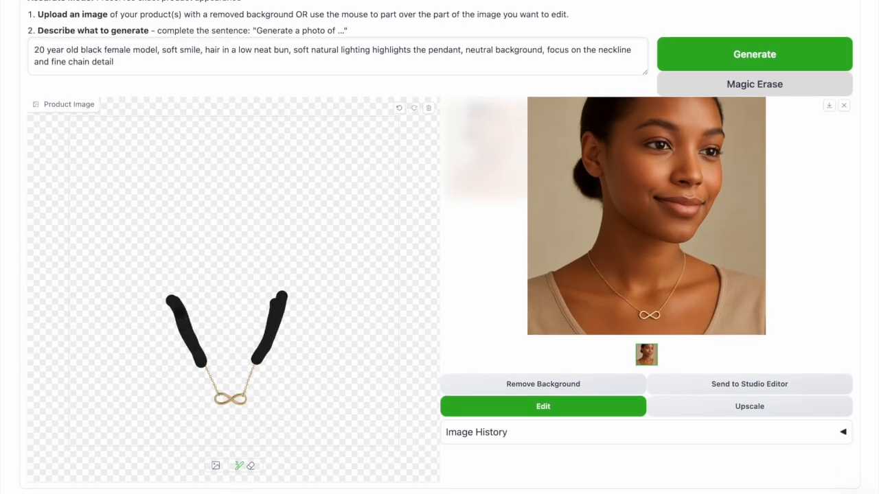
scroll(730, 97, "up", 2)
left_click(730, 96)
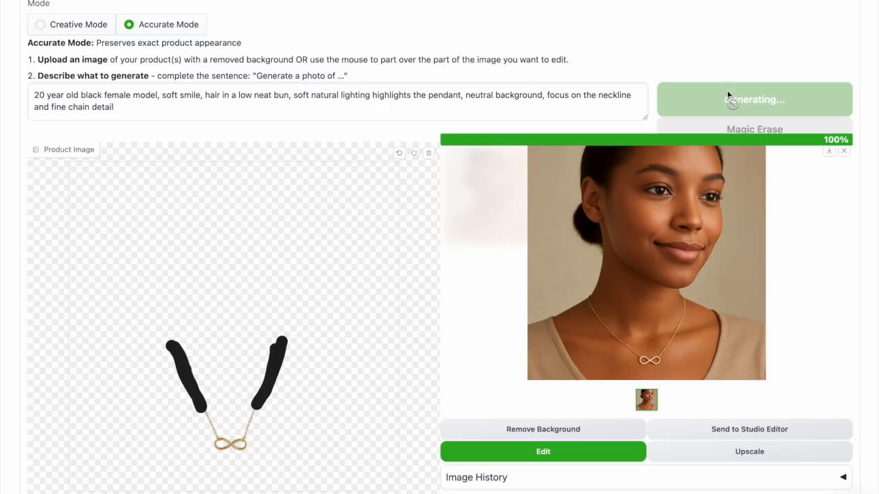
- Look through the generated photos of the model wearing the necklace
left_click(686, 401)
left_click(660, 401)
left_click(634, 404)
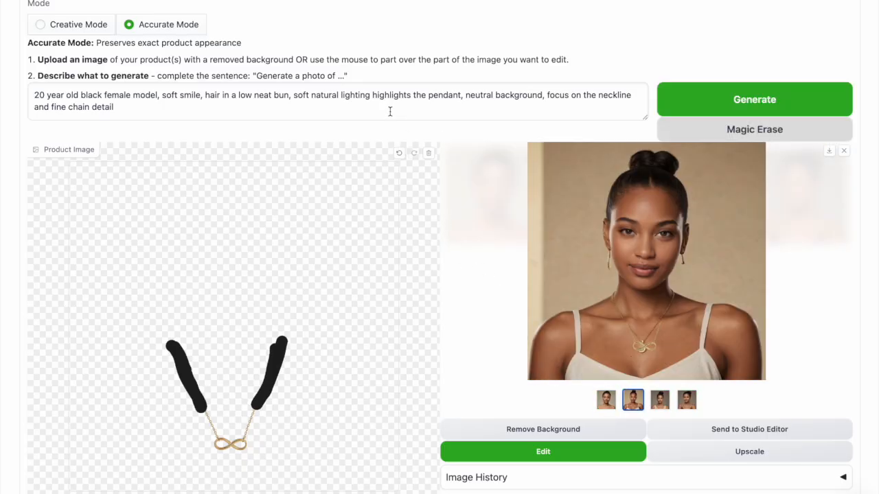
- Remove "soft natural lighting highlights the pendant" and "focus on the neckline and fine chain detail" from the prompt and regenerate the photos
left_click_drag(294, 96, 461, 96)
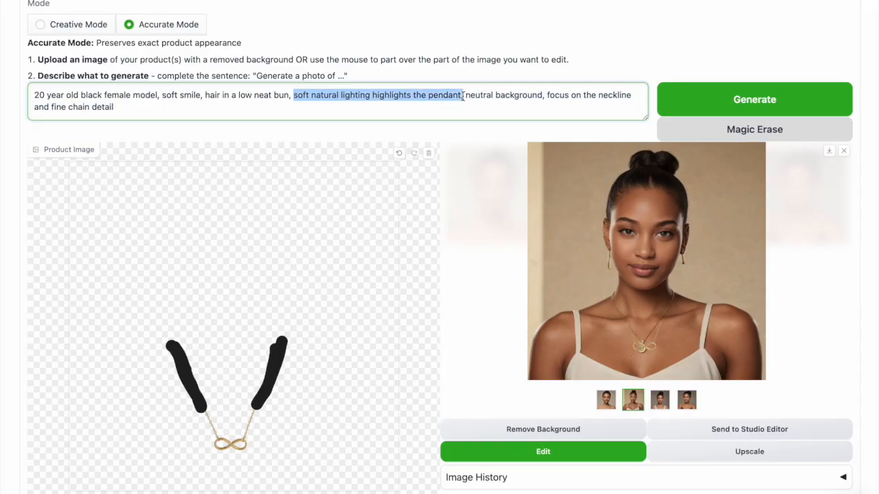
key("BackSpace")
left_click_drag(578, 85, 379, 94)
key("BackSpace")
left_click(747, 100)
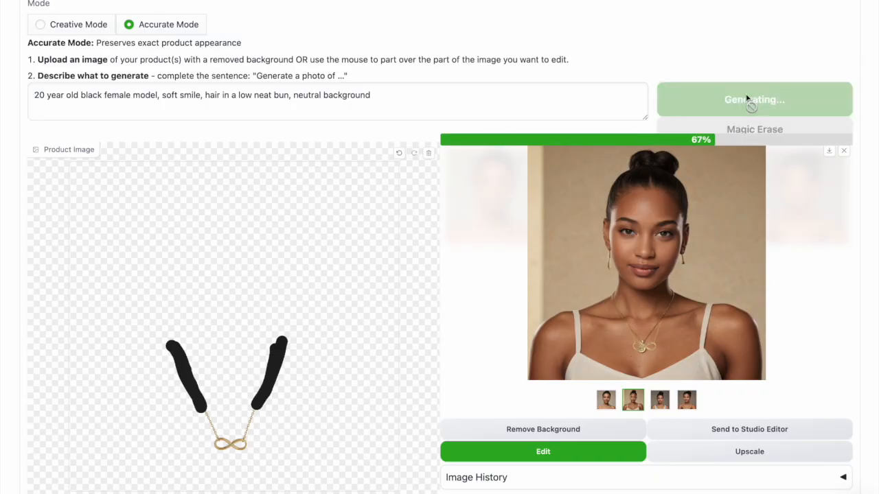
- Open the third generated photo for editing, mask the missing chain path on both sides of the neck, and generate
key("Right")
key("Left")
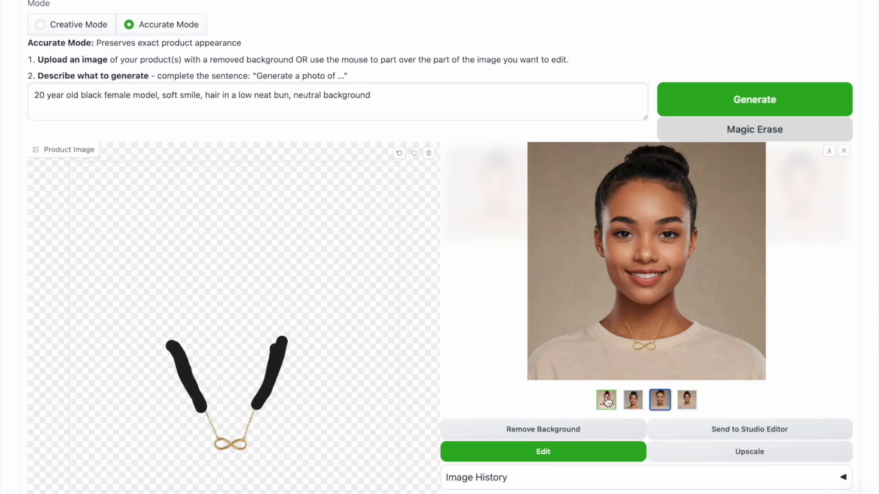
left_click(508, 462)
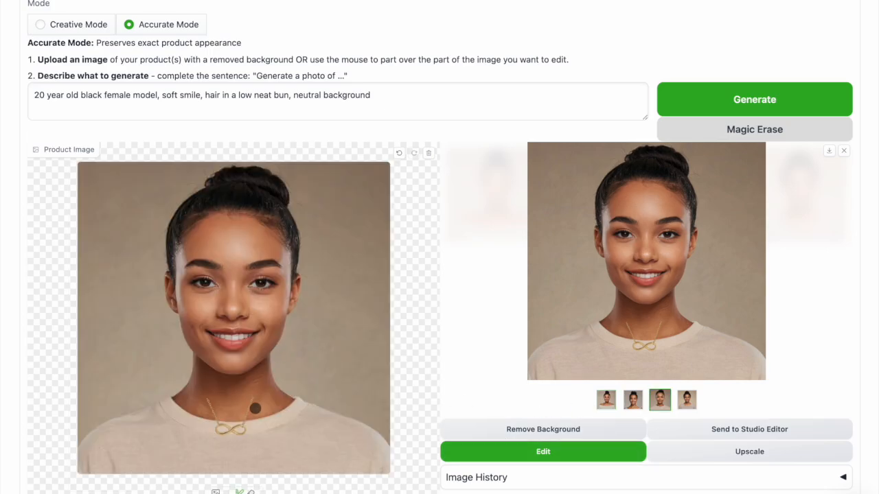
left_click_drag(212, 416, 189, 386)
left_click(711, 104)
- Replace the prompt with "gold chain", regenerate the masked areas, and download the resulting photo
triple_click(206, 95)
type("gold chain")
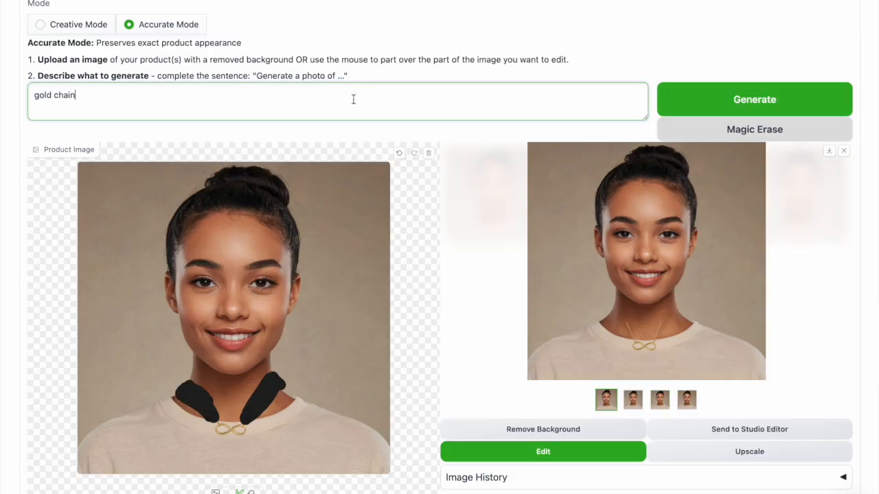
left_click(796, 95)
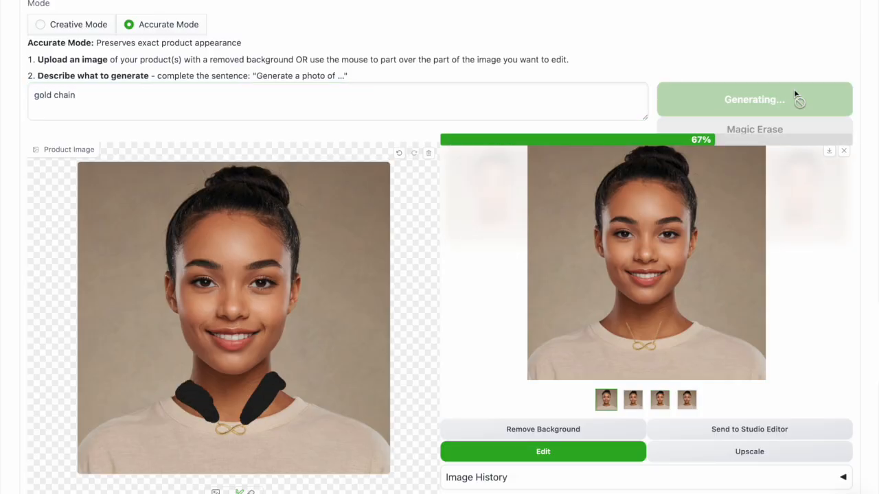
left_click(830, 151)
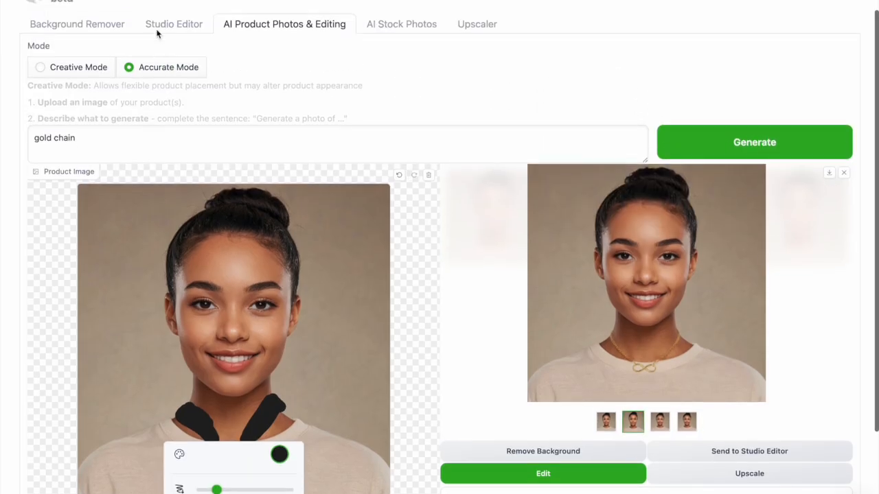
- In the Studio Editor, shrink the necklace to about 30% of the canvas width, place it at lower centre, and send it to product photo generation
scroll(158, 35, "up", 2)
left_click(172, 55)
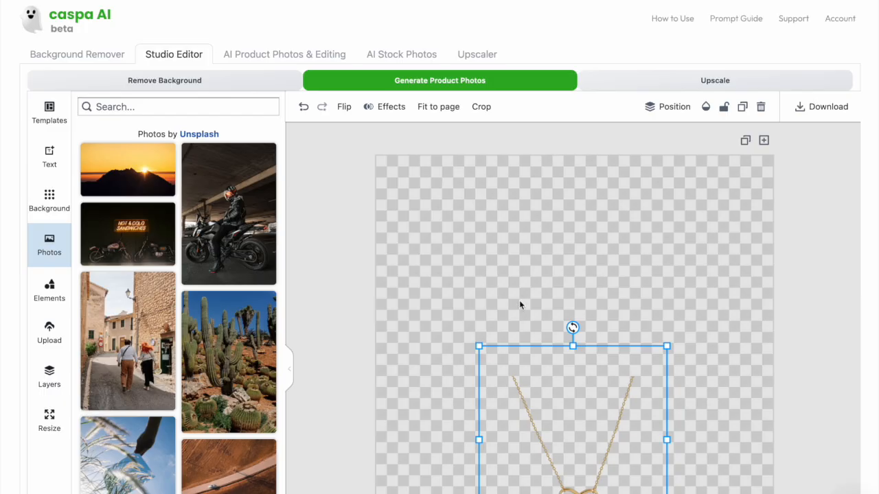
scroll(520, 305, "down", 1)
left_click_drag(667, 295, 640, 321)
left_click_drag(609, 379, 617, 361)
double_click(617, 362)
left_click_drag(644, 303, 646, 365)
left_click(690, 339)
left_click(599, 209)
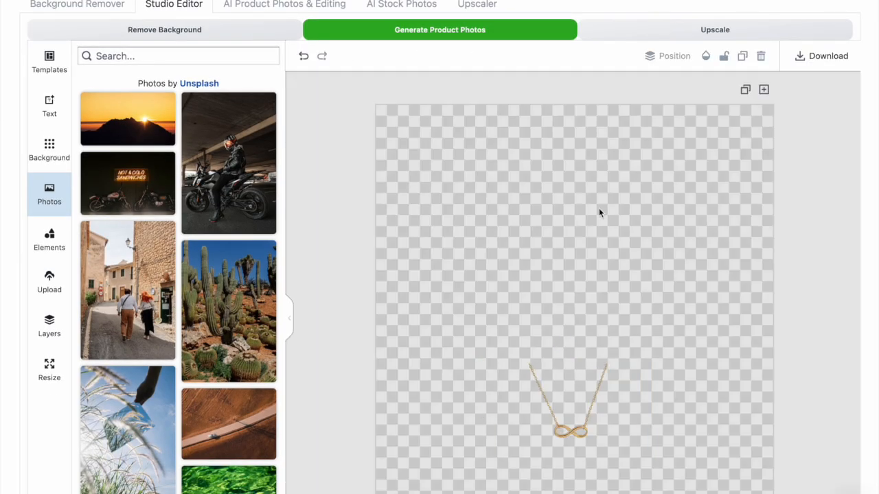
left_click(473, 32)
- Restore the earlier prompt "20 year old black female model, soft smile, hair in a low neat bun, neutral background"
left_click(265, 127)
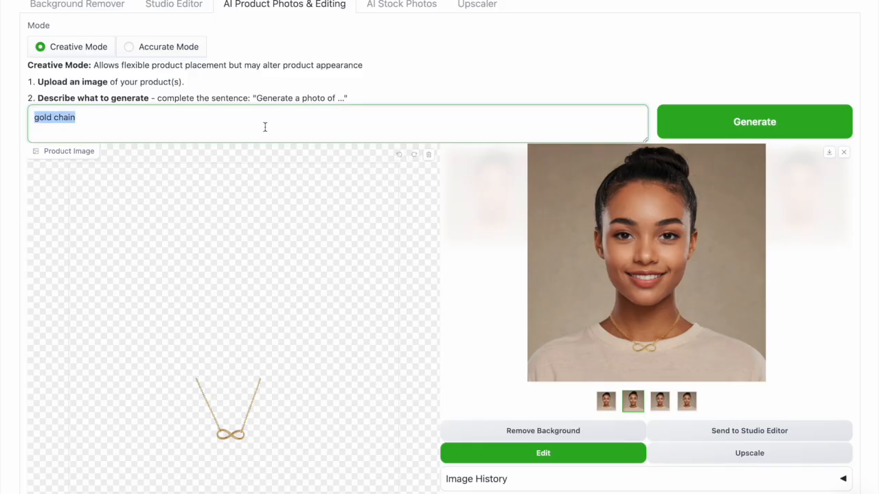
key("super+z")
left_click(448, 108)
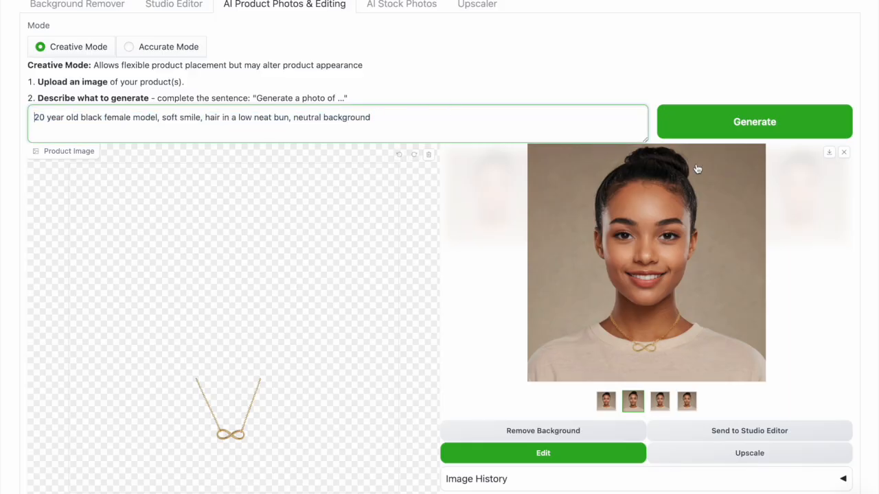
- Mask the upper chain on both sides of the smaller necklace and generate the photos in Accurate Mode
scroll(679, 237, "up", 1)
left_click_drag(259, 392, 251, 410)
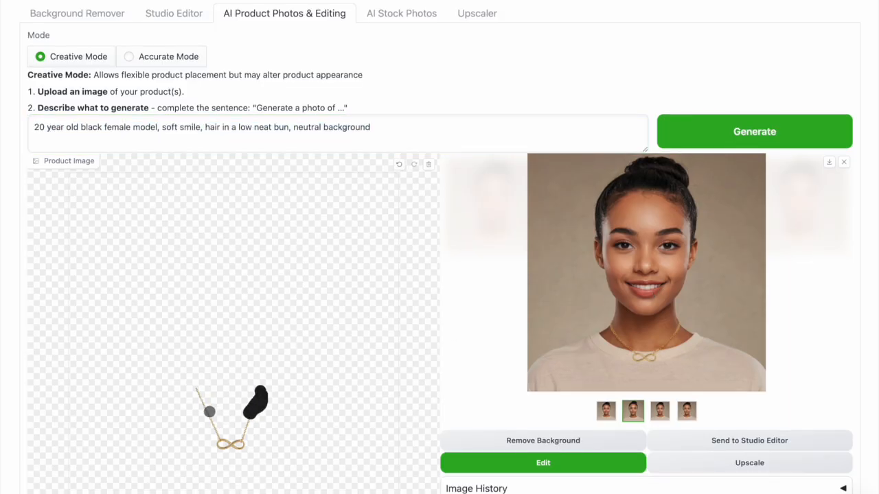
scroll(678, 178, "down", 3)
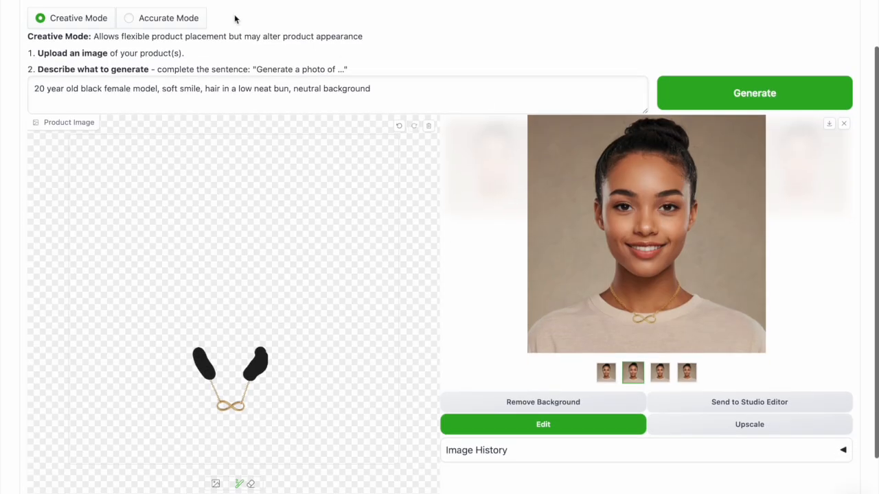
left_click(172, 18)
left_click(732, 106)
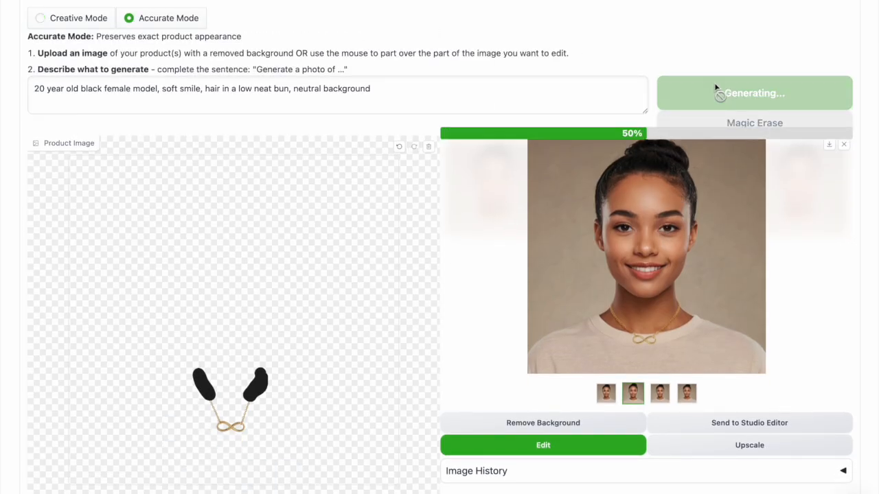
- Open the first generated photo for editing, mask the chain path on both sides of the neck, and generate with the prompt "gold chain"
left_click(559, 451)
mouse_move(243, 403)
left_mouse_down()
mouse_move(213, 405)
mouse_move(191, 374)
left_mouse_up()
triple_click(206, 89)
type("gold chain")
left_click(807, 83)
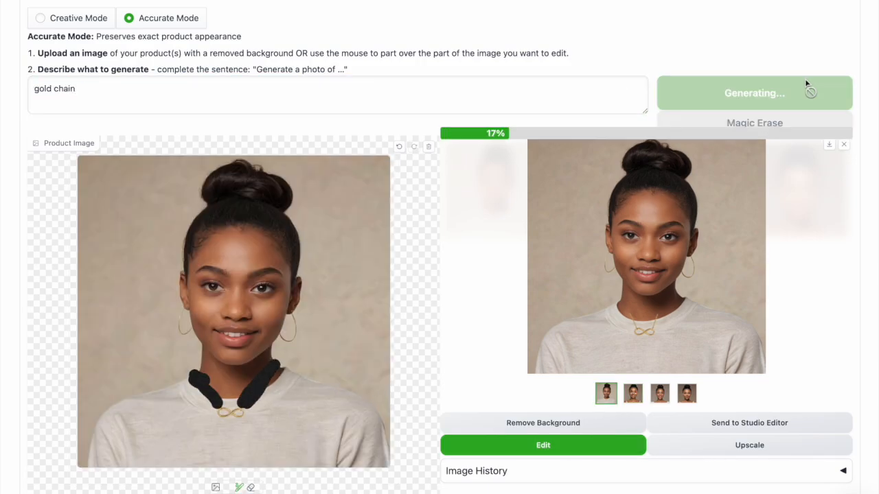
- Change the prompt to "thin gold chain", regenerate the masked chain, and download the photo
left_click(687, 392)
left_click(33, 89)
type("thin")
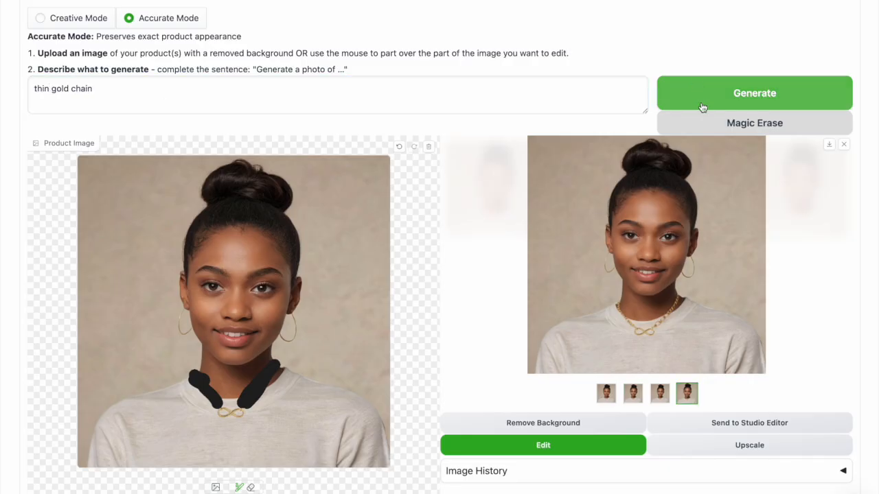
left_click(702, 107)
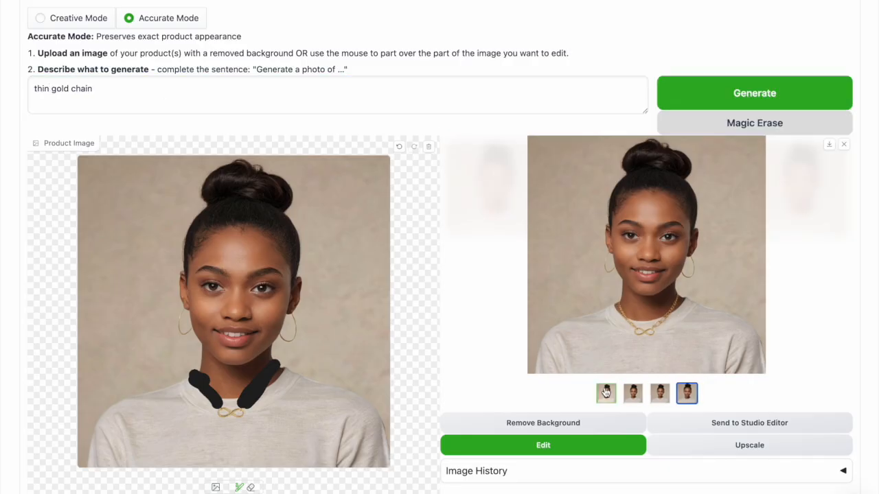
left_click(829, 145)
- Switch to Finder and open the downloaded necklace model photos from Recents
left_click(37, 14)
left_click(71, 484)
double_click(287, 125)
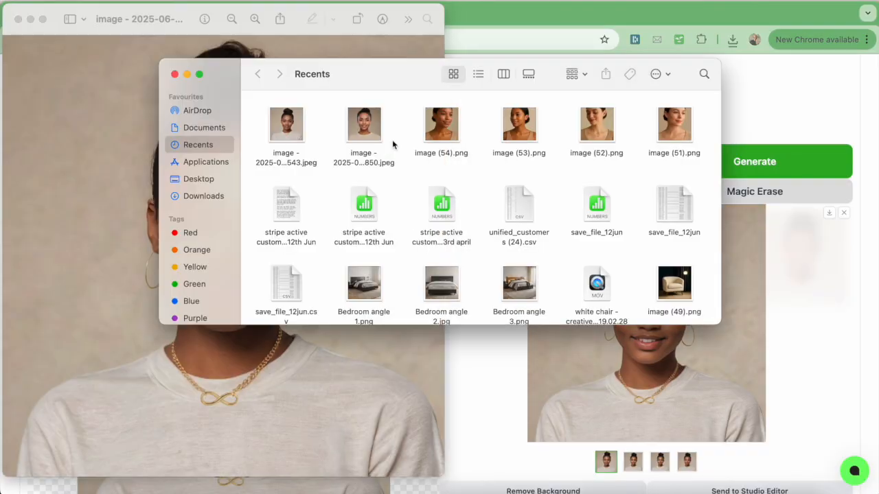
double_click(446, 127)
double_click(519, 125)
double_click(597, 126)
double_click(674, 127)
- Shrink the opened photo windows and spread them across the screen to compare the necklace photos
left_click_drag(443, 476, 244, 206)
left_click_drag(244, 17, 539, 16)
left_click_drag(243, 17, 122, 14)
left_click_drag(488, 15, 383, 16)
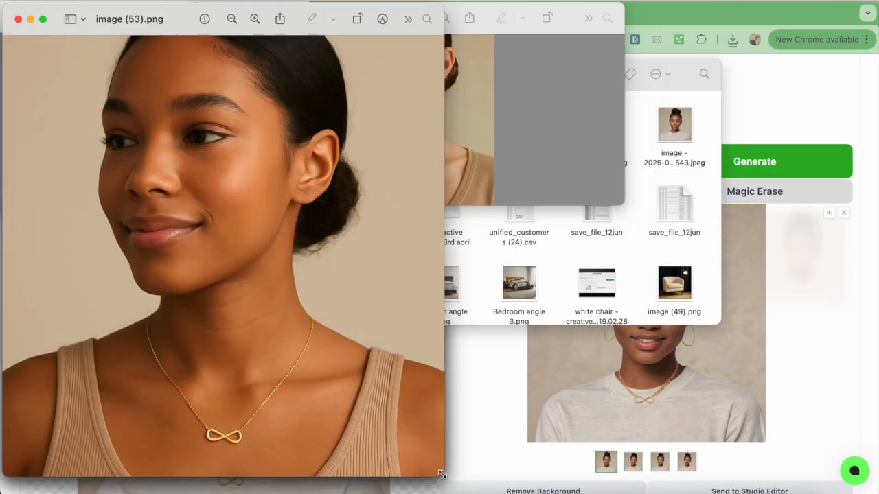
left_click_drag(443, 475, 254, 225)
left_click_drag(244, 17, 740, 14)
left_click_drag(443, 475, 254, 244)
left_click_drag(244, 15, 688, 247)
left_click_drag(444, 475, 251, 235)
left_click_drag(244, 17, 382, 261)
left_click_drag(443, 475, 253, 251)
left_click_drag(192, 24, 51, 267)
left_click_drag(163, 227, 161, 226)
left_click_drag(390, 205, 378, 242)
left_click(491, 434)
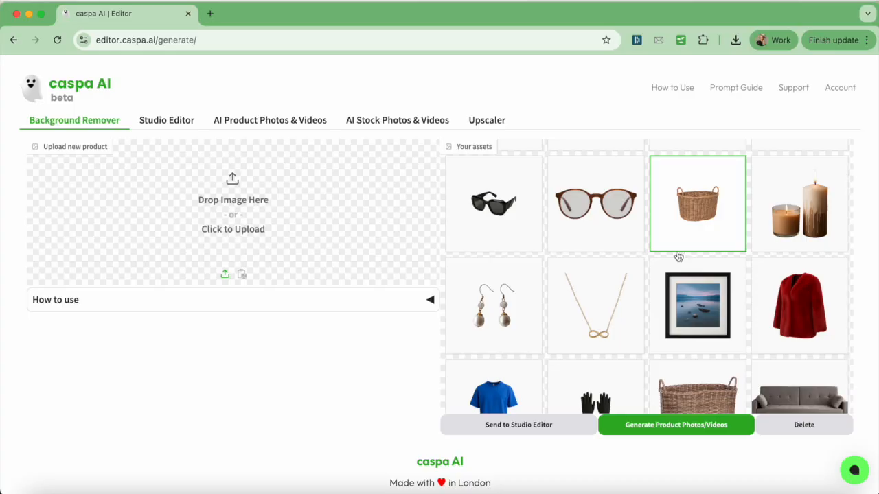
- Send the infinity necklace asset to product photo and video generation and switch the output to Video
left_click(604, 299)
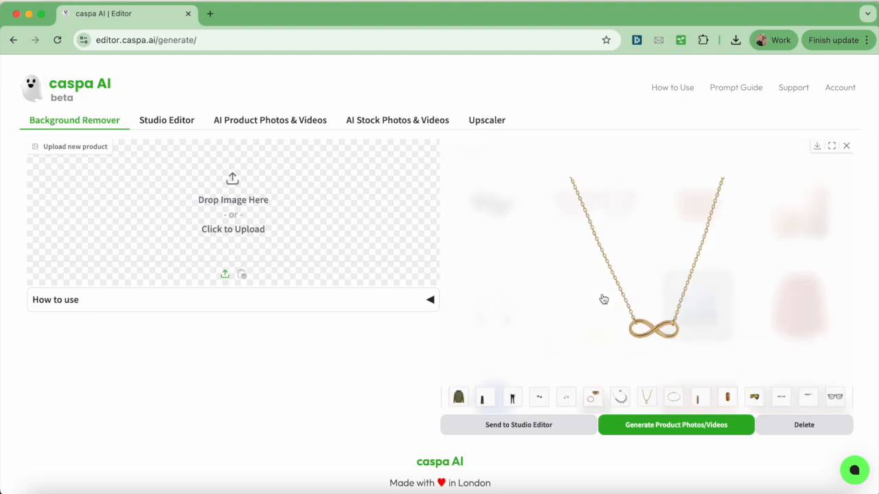
left_click(649, 425)
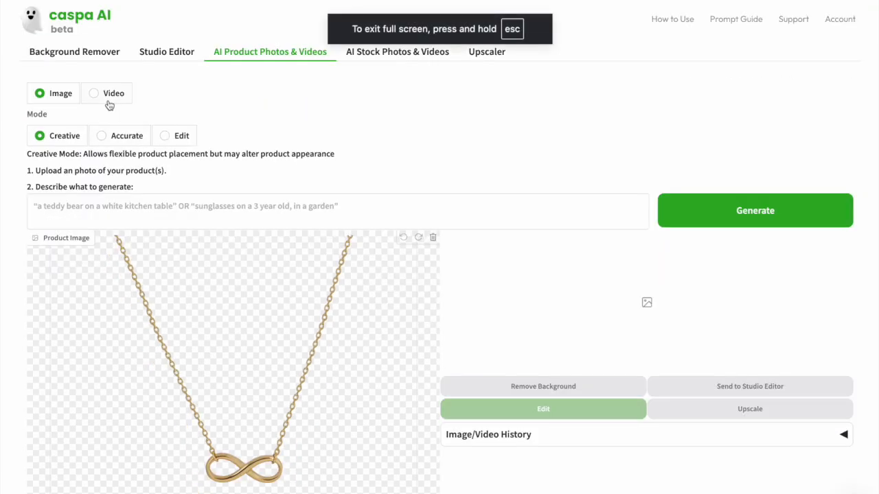
left_click(108, 101)
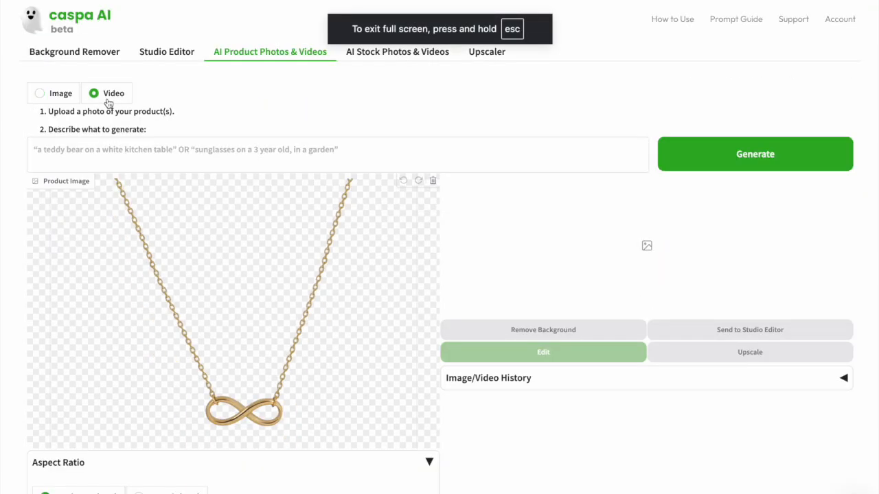
- Generate a video of a 20 year old mixed race woman wearing this exact necklace, upper body, looking up and smiling, low neat bun, neutral background
left_click(133, 162)
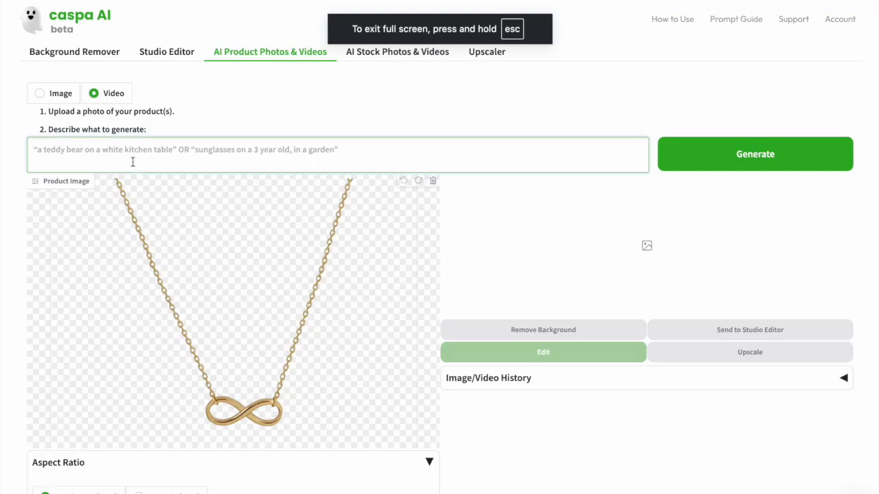
type("20 year")
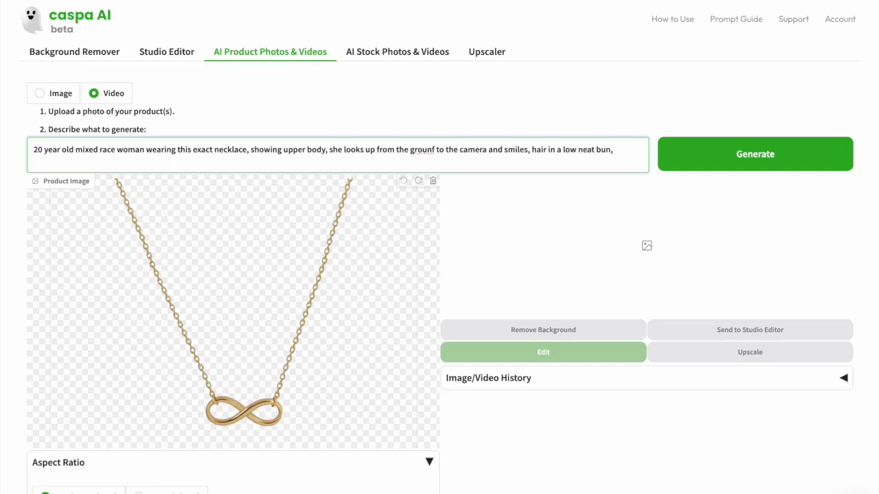
type("tural lighting highlights the pendant, neutral background")
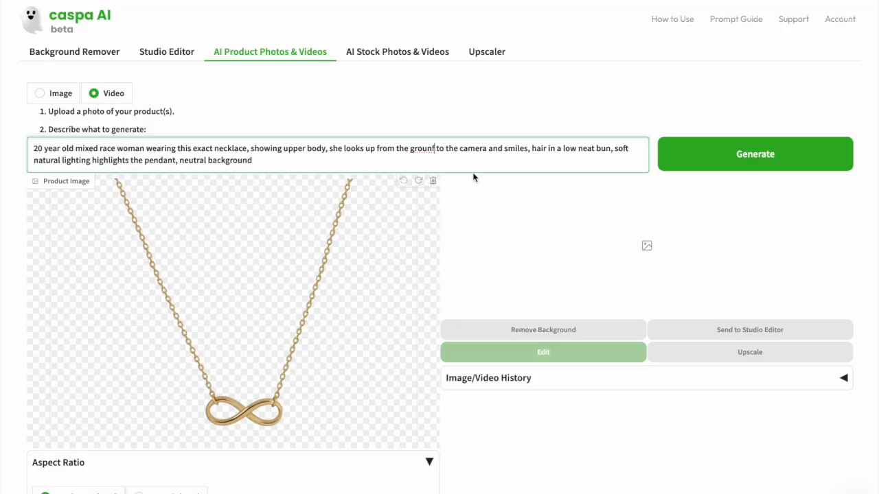
key("BackSpace")
type("d")
left_click(781, 155)
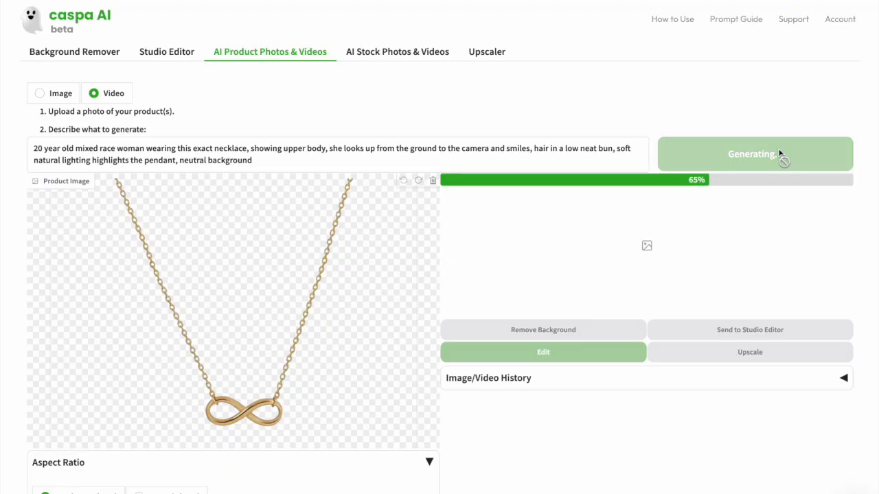
- Play the generated video, generate another one from the same prompt, and play the new version
left_click(455, 383)
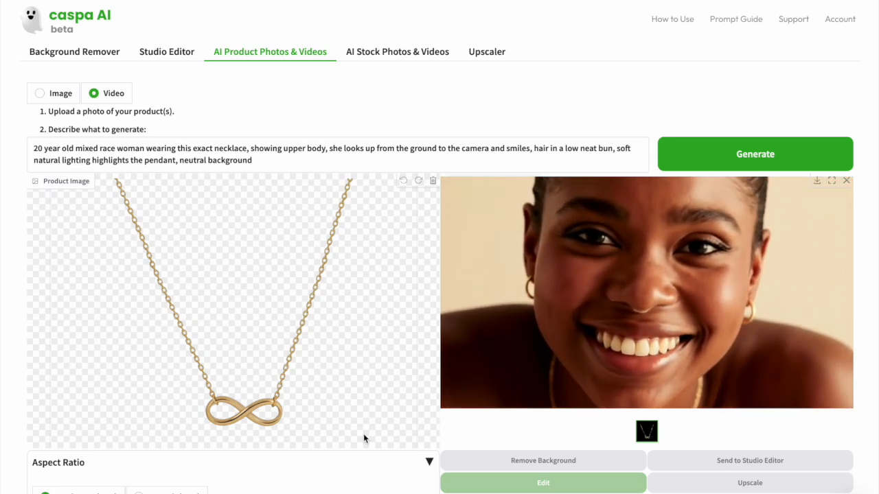
left_click(740, 154)
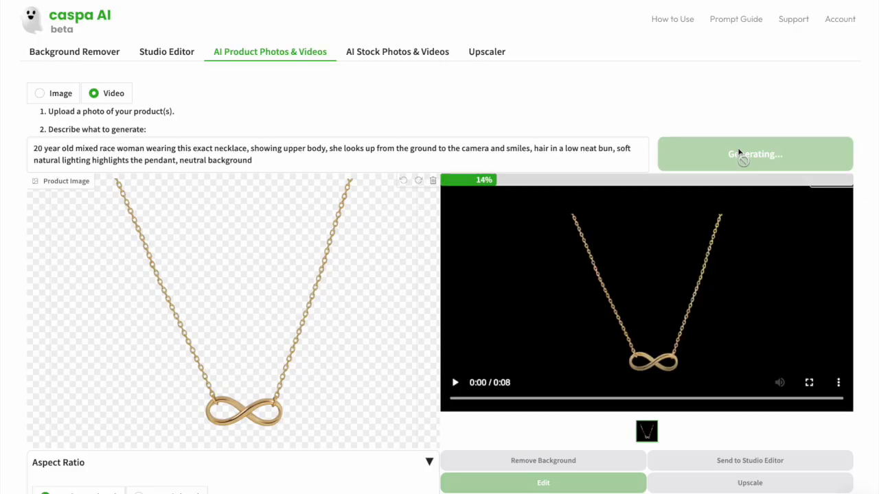
left_click(455, 382)
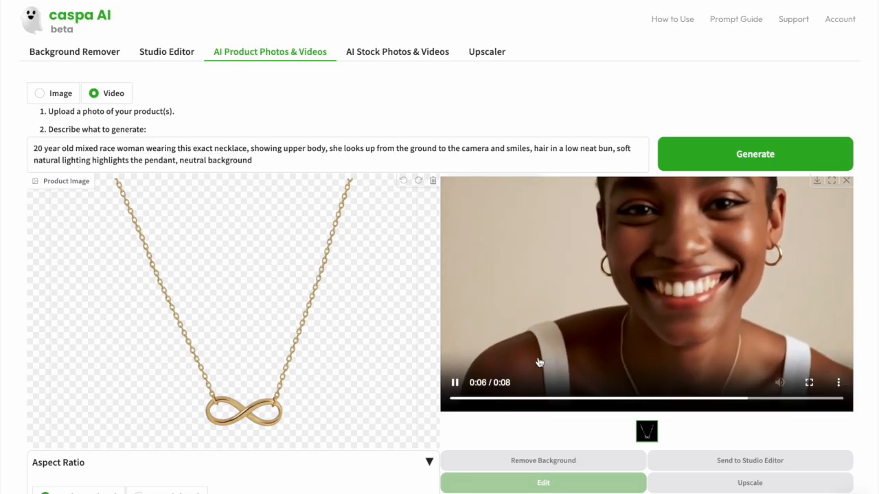
- Download the new necklace video, watch the downloaded file, and close the player
left_click(817, 184)
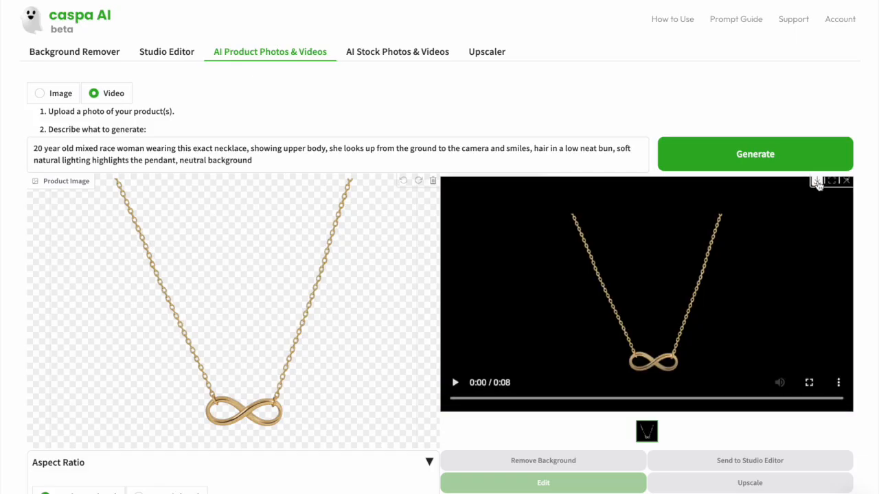
left_click(648, 52)
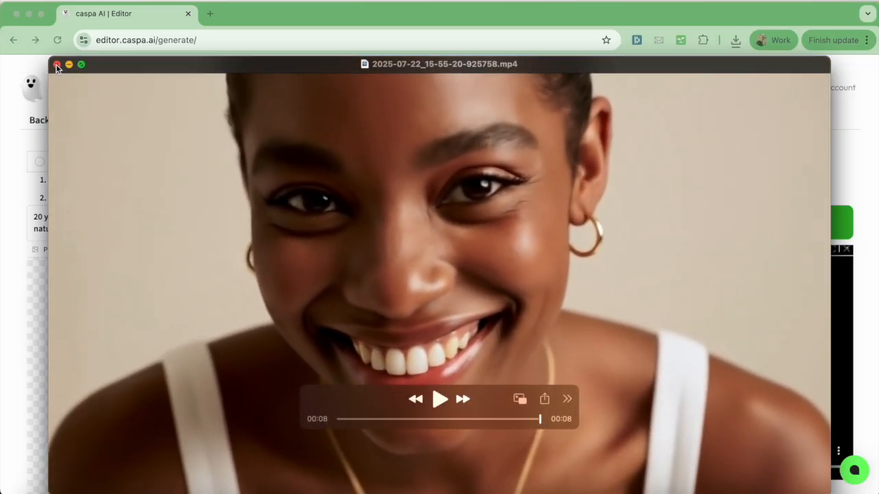
left_click(57, 64)
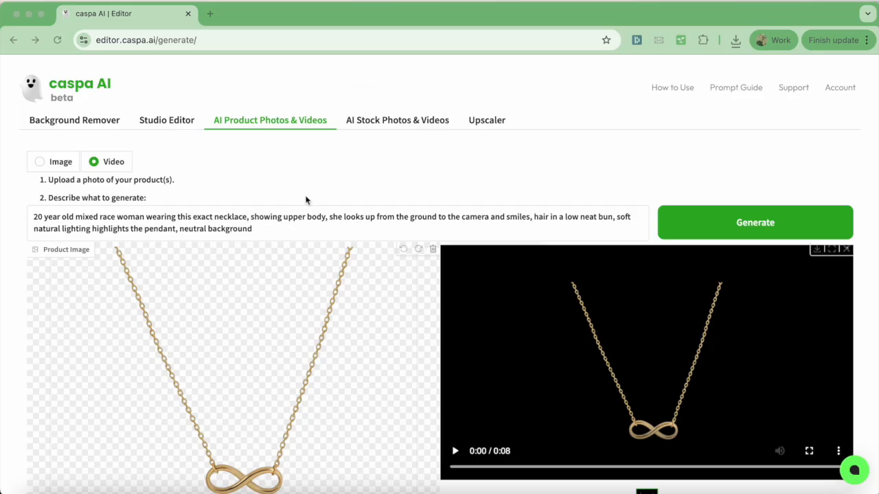
- Set the video's aspect ratio to Portrait (9:16)
scroll(195, 187, "down", 3)
left_click(148, 430)
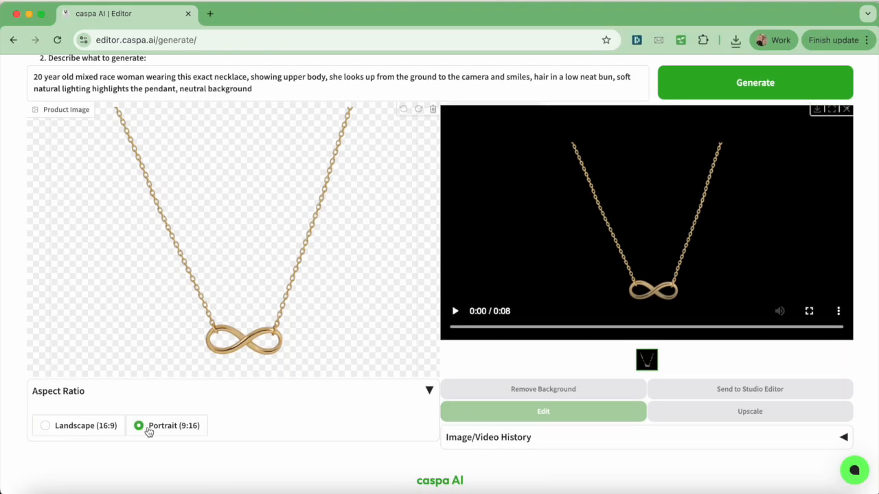
- Generate the necklace video in portrait format, play the result, and watch the downloaded file
left_click(690, 88)
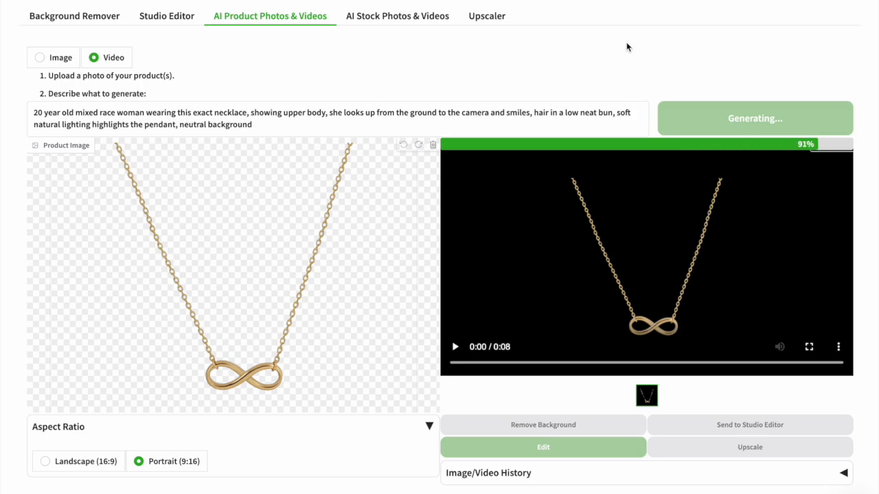
left_click(454, 347)
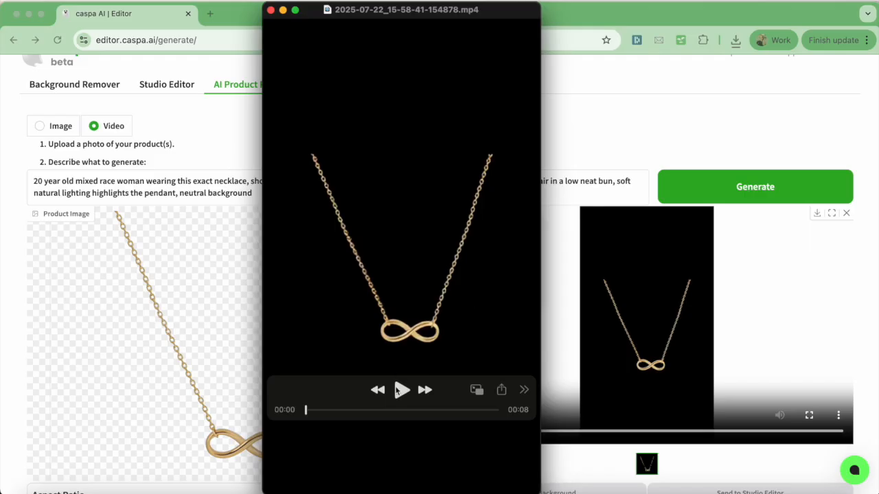
key("space")
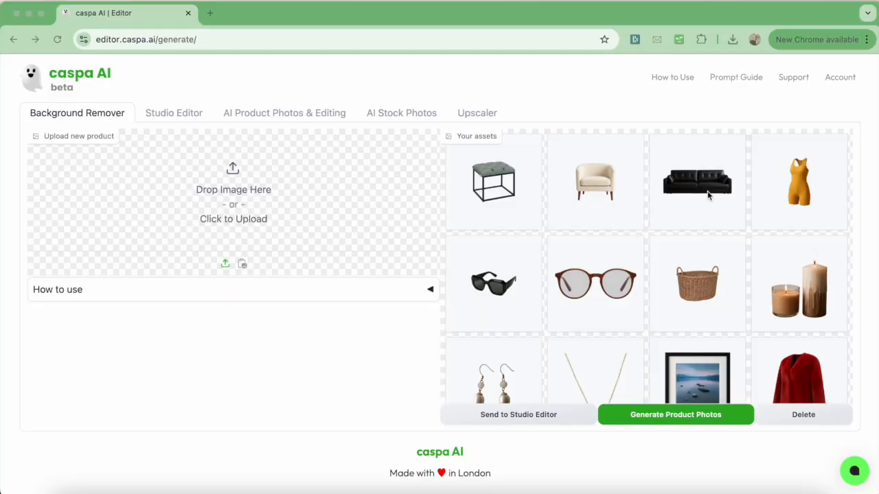
- Open the black leather sofa from the saved assets for product photo generation in a full-screen window
left_click(694, 191)
left_click(694, 191)
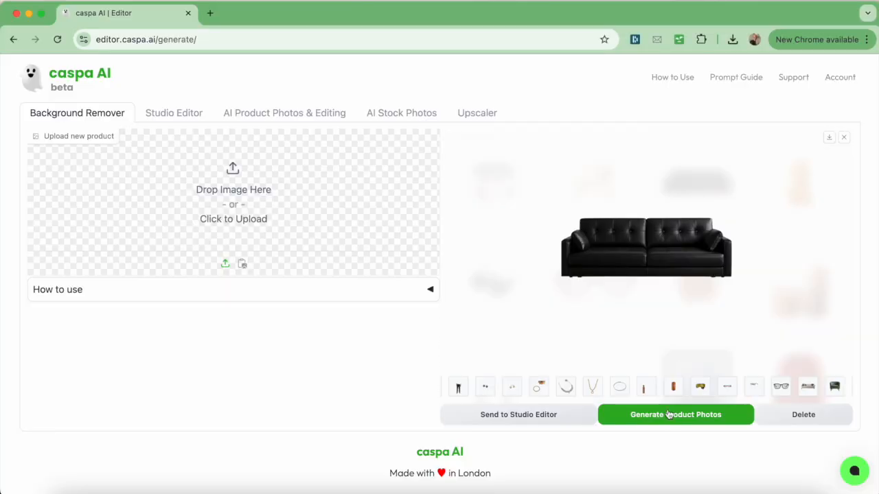
left_click(646, 417)
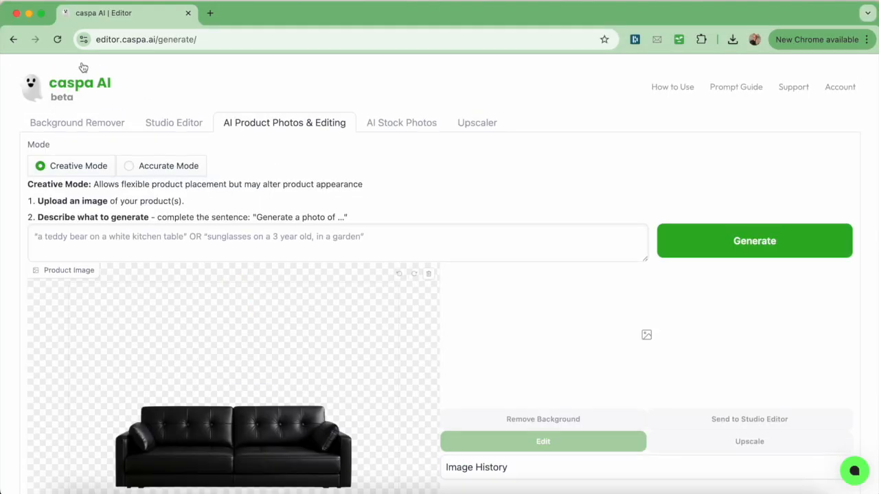
left_click(39, 13)
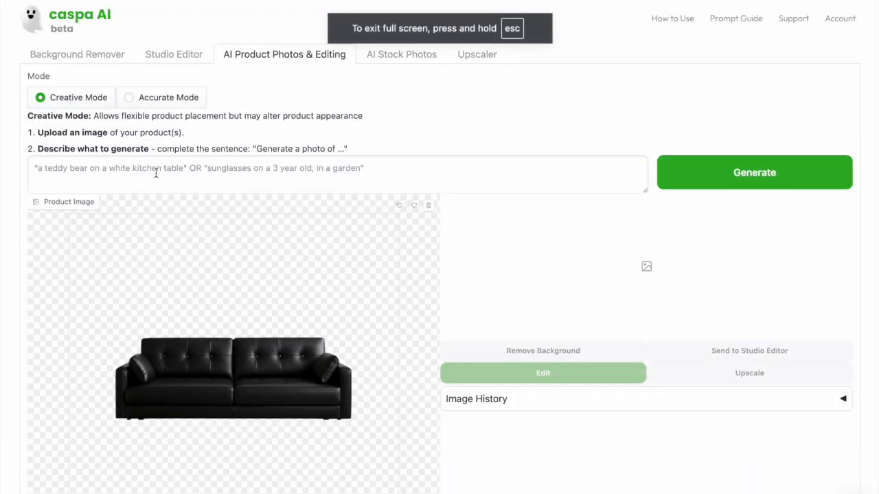
- Generate a photo of this exact sofa in a brightly lit, contemporary room, small white geometric rug, green plant, stylish woman lounging and scrolling on her phone
left_click(155, 173)
type("this exact sofa, in a brightly lit, contemporary room, small white geometric rug,")
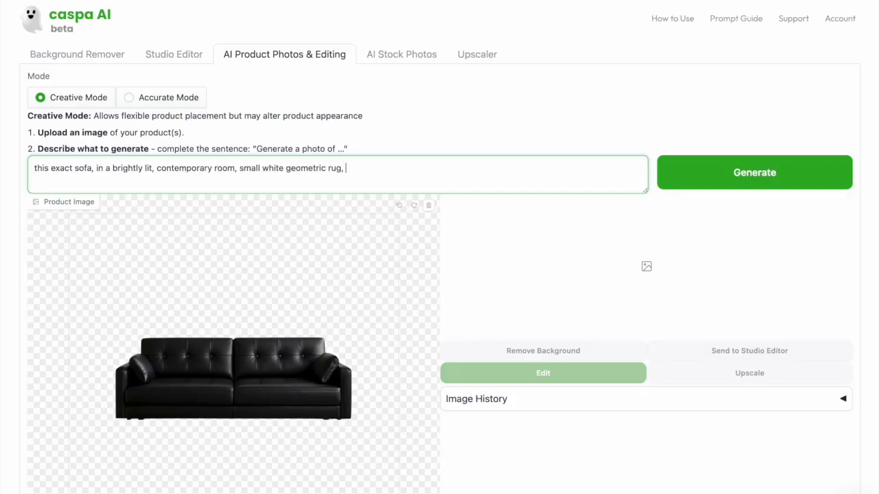
type("in the backgroun")
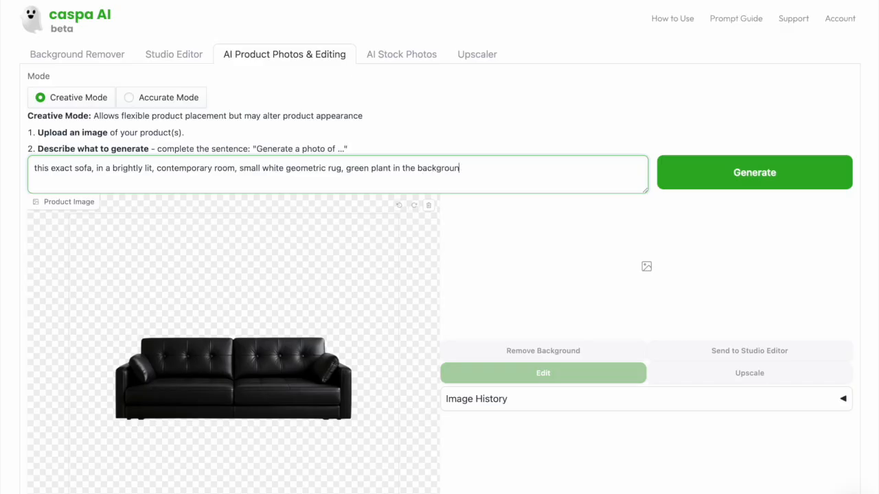
type("d, a stylish woman lounging on the sofa, casually scrolling on her phone, chic and vibrant atmosphere")
scroll(534, 43, "down", 1)
left_click(703, 141)
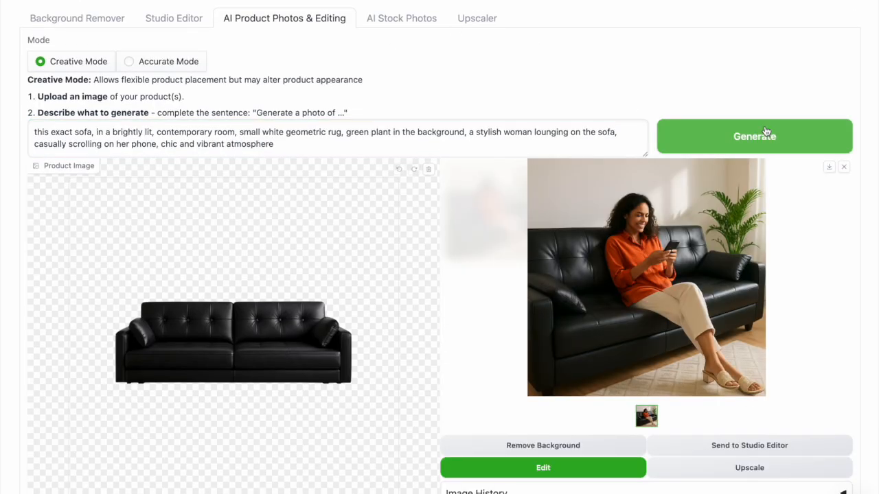
- Download the sofa photo and generate another version from the same prompt
left_click(829, 166)
left_click(737, 138)
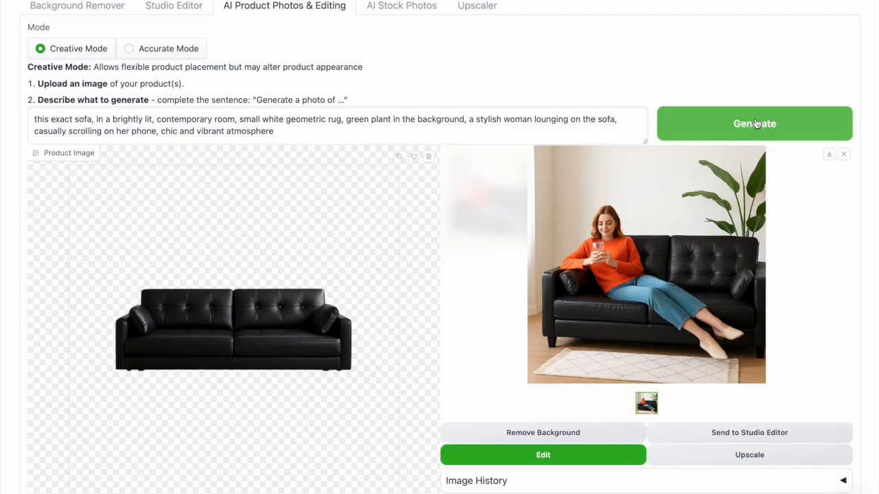
- Add "with 6 buttons in the centre of the cushions" after "this exact sofa" in the prompt, generate the photo, and download it
left_click(91, 119)
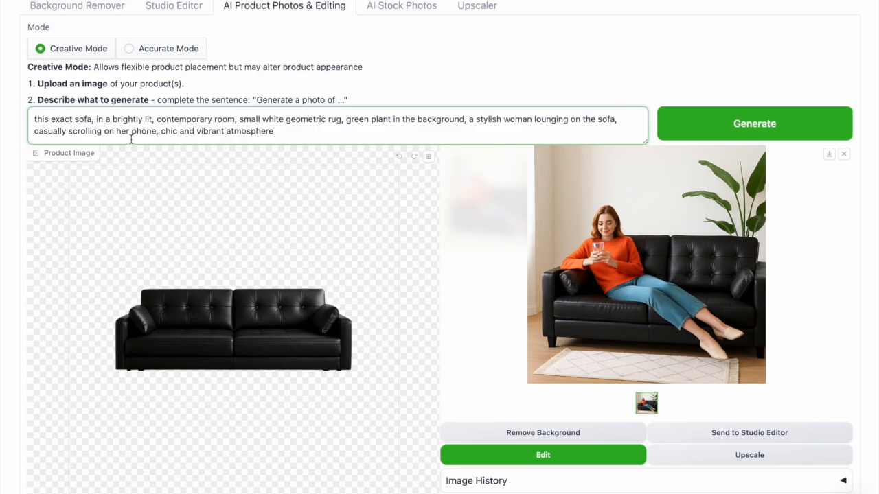
type("with 6 bl")
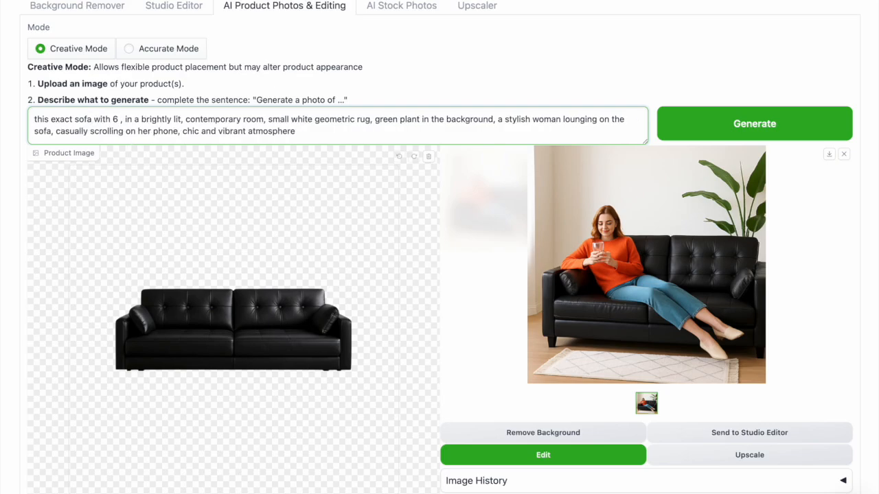
type("uttons in the centr of the cu")
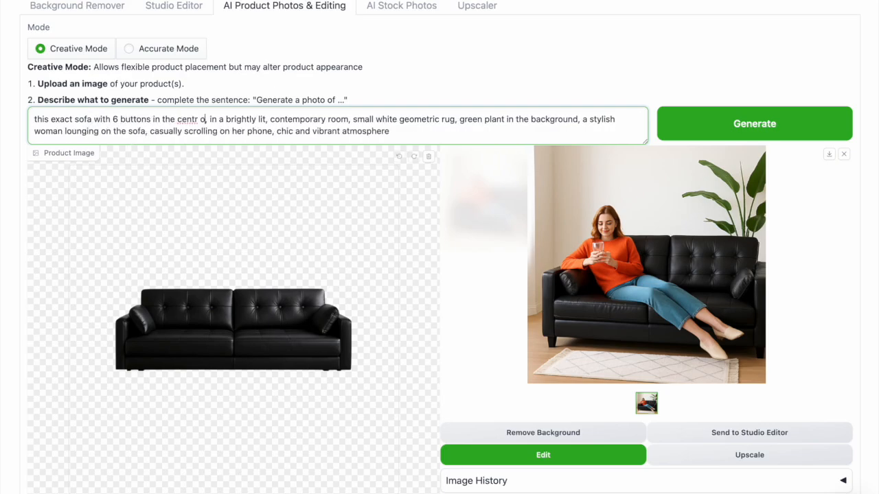
type("shions")
left_click(199, 119)
type("e")
left_click(705, 123)
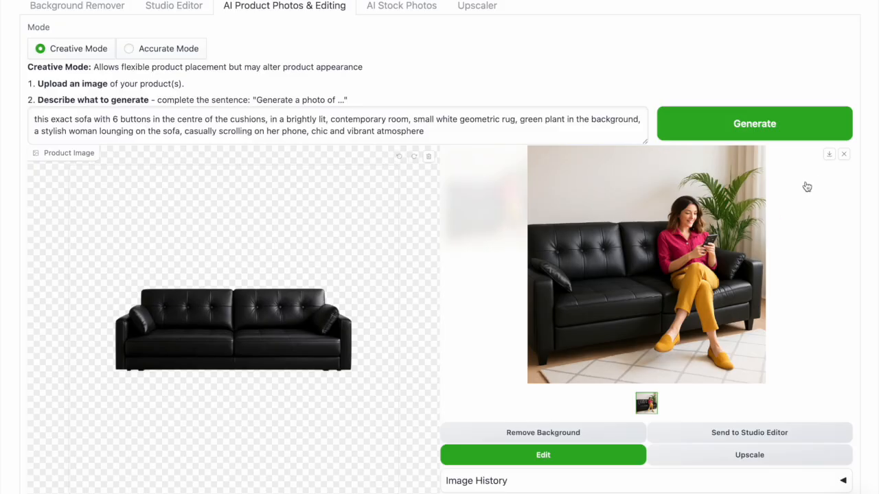
left_click(830, 156)
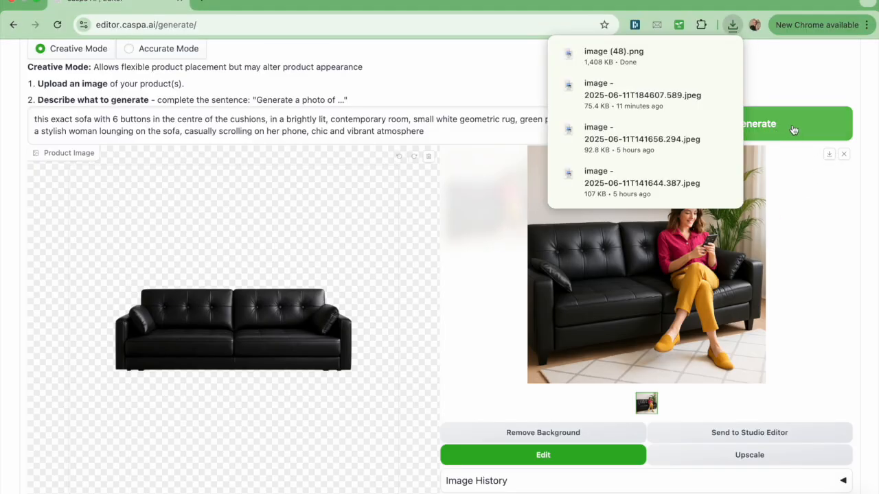
left_click(793, 128)
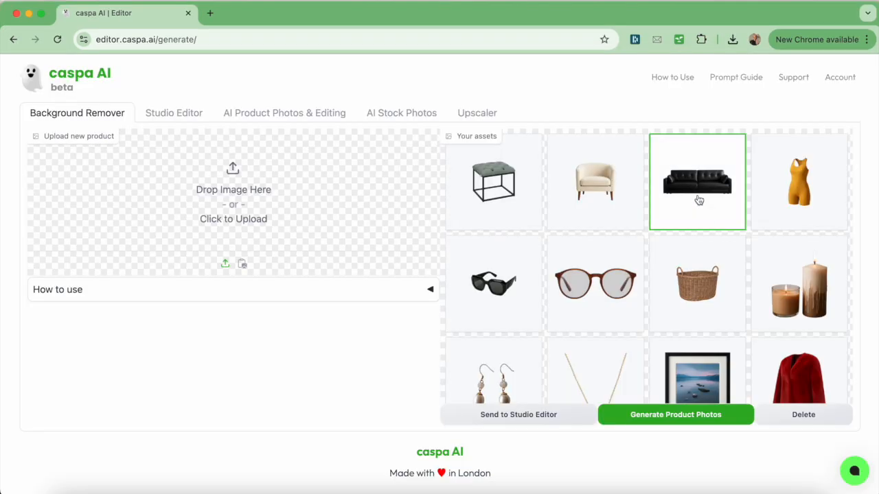
- Send the black sofa asset to the Studio Editor, move it lower on the canvas, and pass it on to product photo generation
left_click(699, 201)
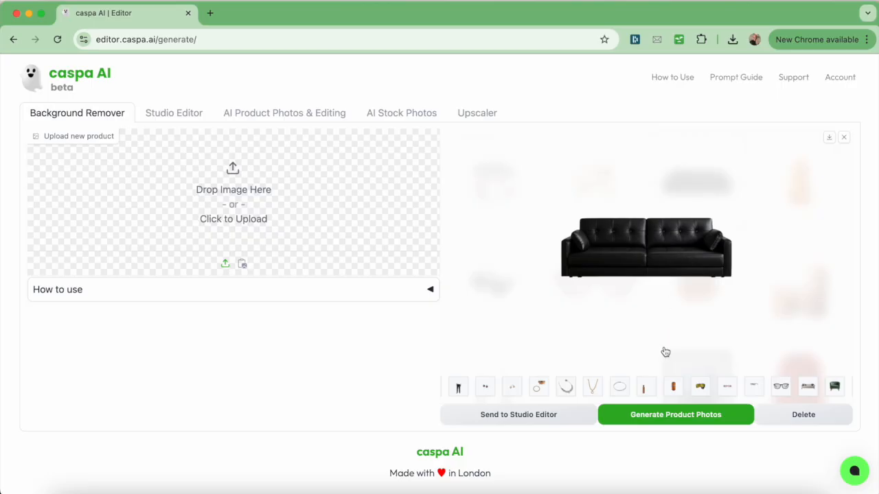
left_click(523, 420)
scroll(574, 270, "down", 2)
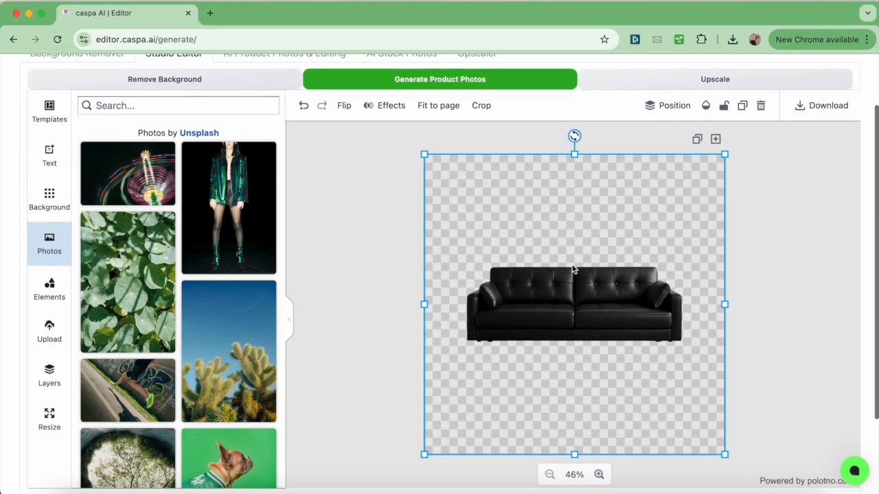
left_click_drag(579, 305, 581, 339)
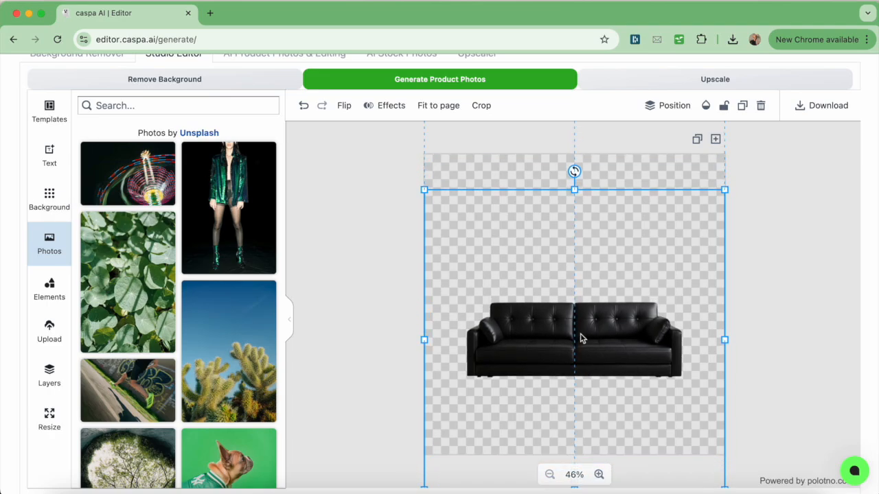
left_click(498, 81)
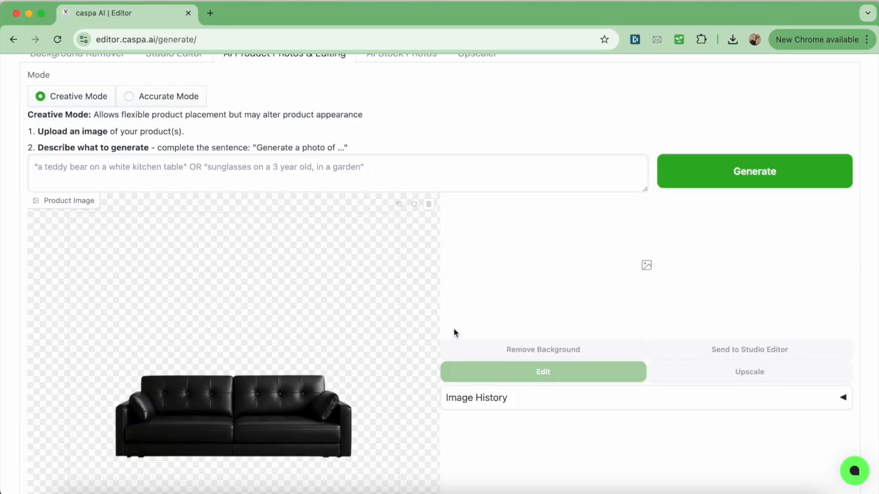
- In Accurate Mode, generate photos in a brightly lit, contemporary room, small white geometric rug, green plant, hot pink painting on the wall, chic and vibrant atmosphere
left_click(41, 13)
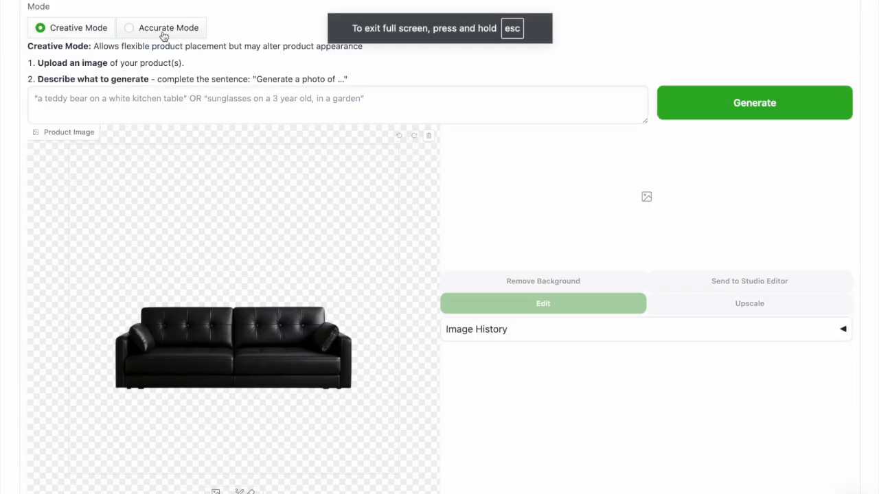
left_click(163, 34)
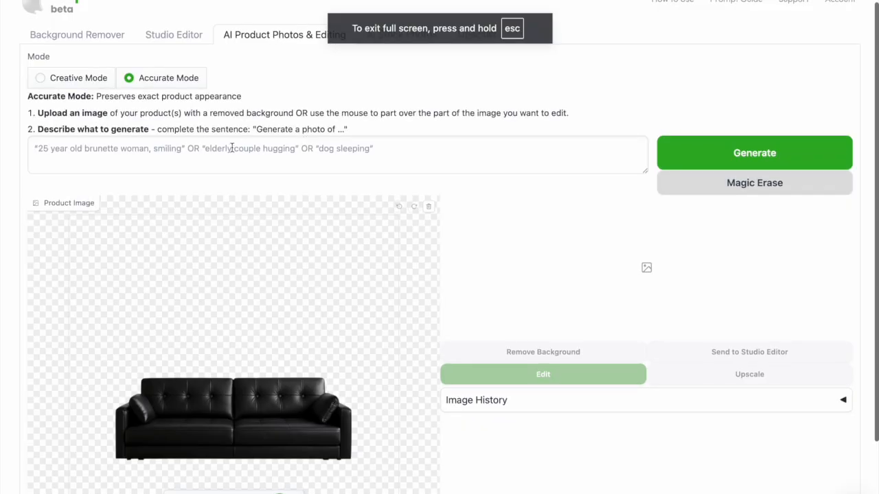
type("in a brightly lit, contemporar")
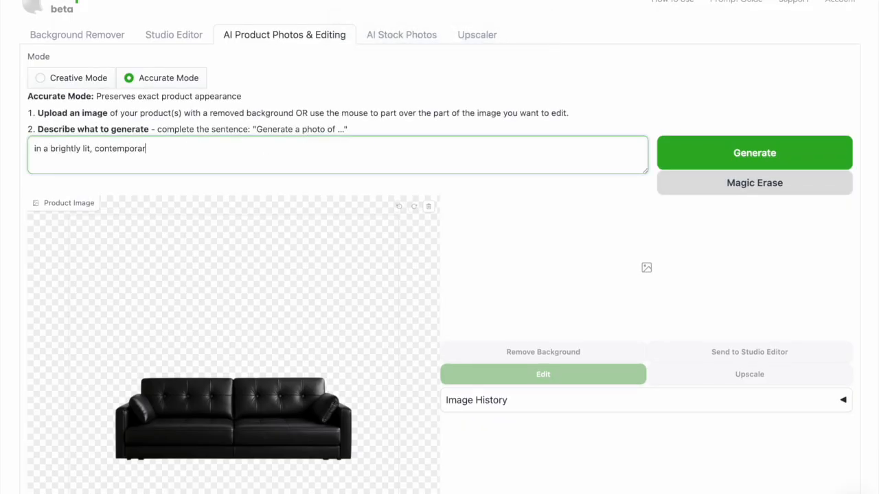
type("y room, small white geometric rug, green plant in the background, hot pink painting o")
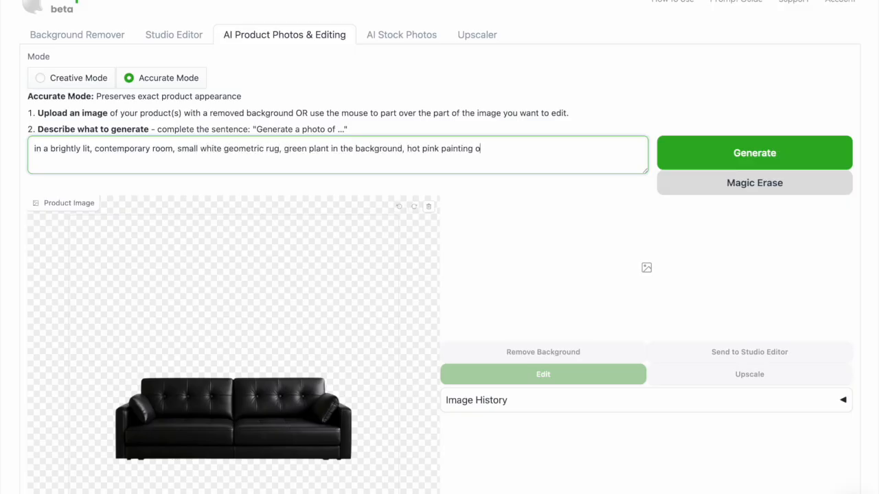
type("n the wall, chic and vibrant atmosphere")
left_click(694, 161)
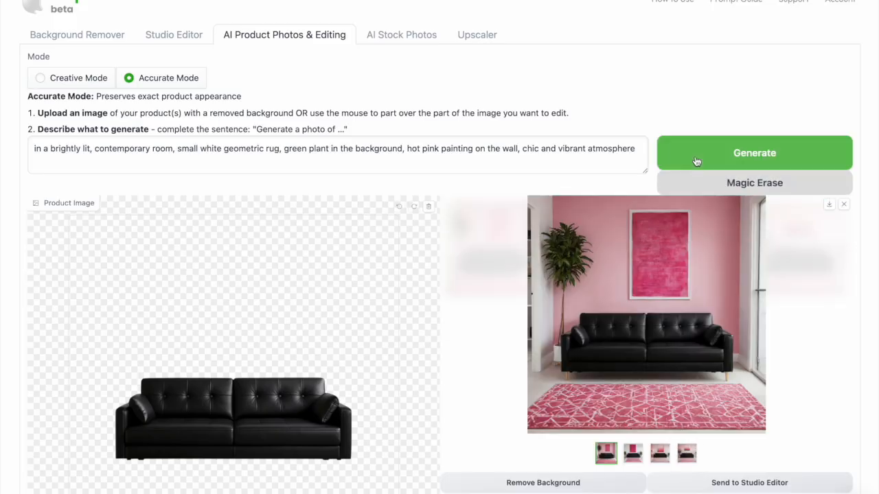
- Browse the generated pink-themed sofa variations and download two of them
scroll(695, 161, "down", 1)
left_click(633, 438)
key("Right")
key("Right")
left_click(830, 183)
left_click(698, 382)
left_click(829, 184)
left_click(631, 435)
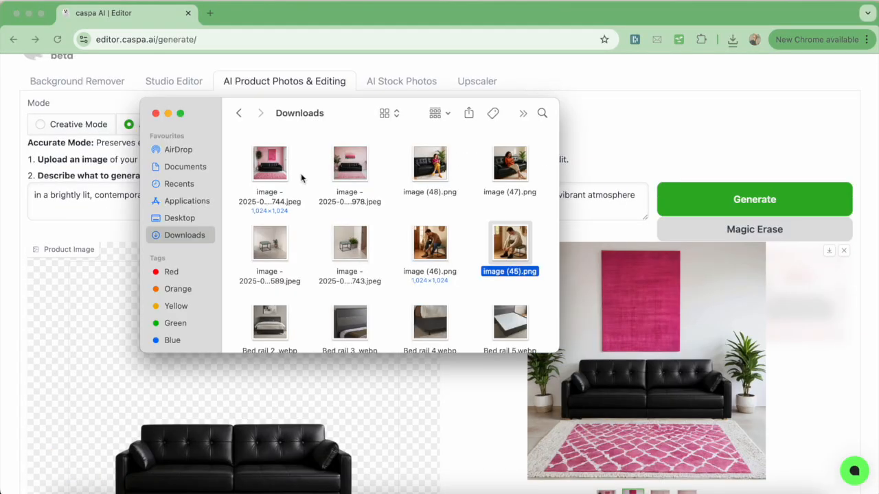
- Open the downloaded sofa photos and arrange their resized windows side by side to compare them
double_click(425, 163)
double_click(511, 164)
left_click_drag(443, 476, 248, 217)
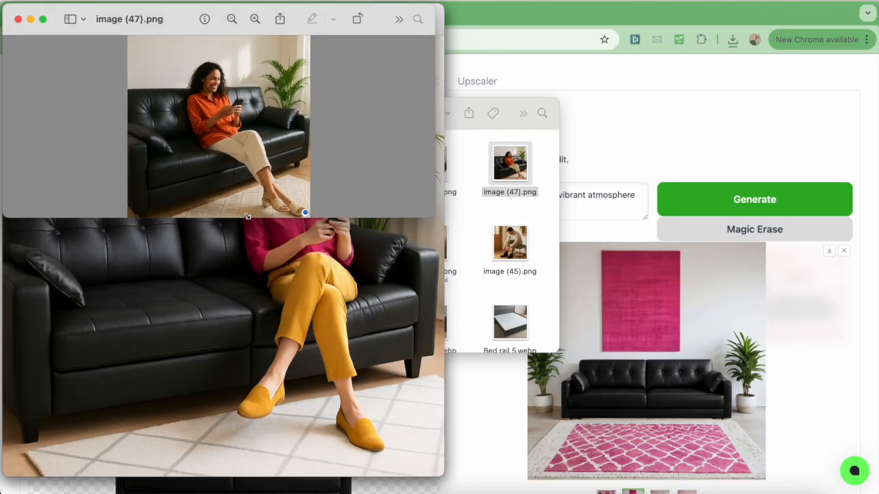
left_click_drag(171, 19, 612, 17)
left_click(330, 206)
left_click_drag(443, 475, 344, 272)
left_click_drag(171, 20, 606, 232)
left_click(330, 412)
left_click_drag(443, 476, 343, 261)
left_click(78, 287)
left_click_drag(443, 5, 299, 257)
left_click(341, 148)
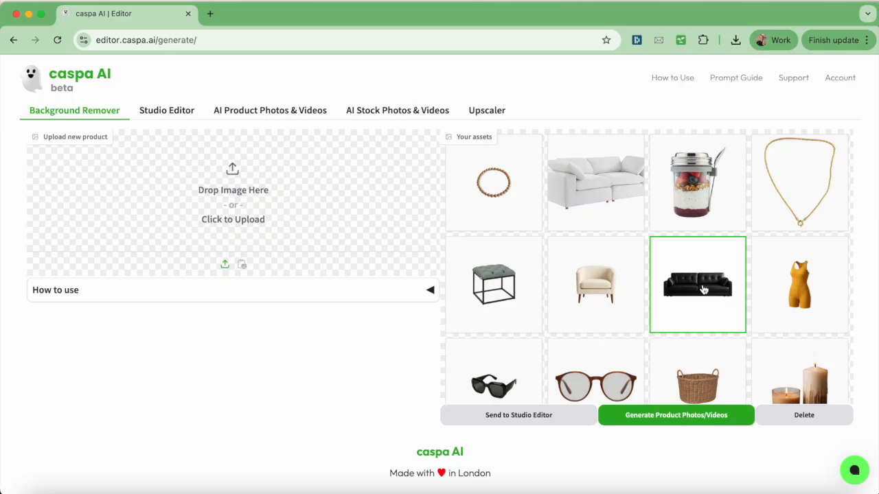
- Open the black sofa asset for product generation, choose Video output, and make the window full screen
left_click(703, 290)
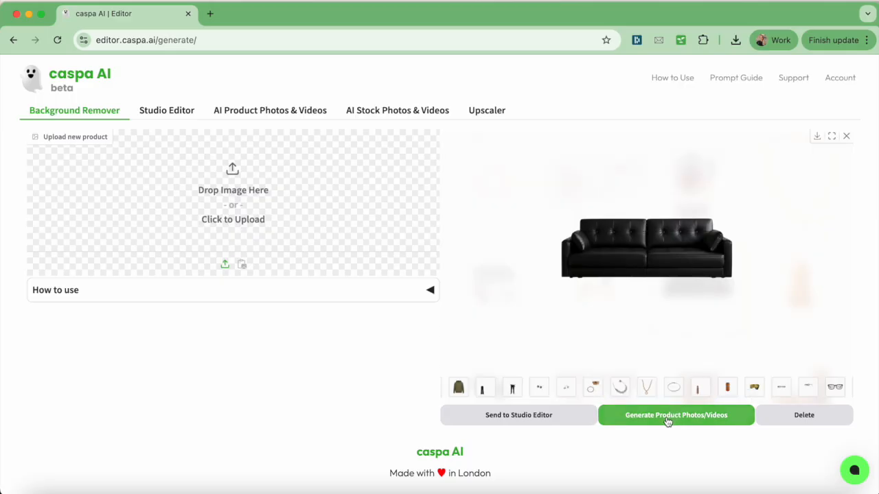
left_click(668, 418)
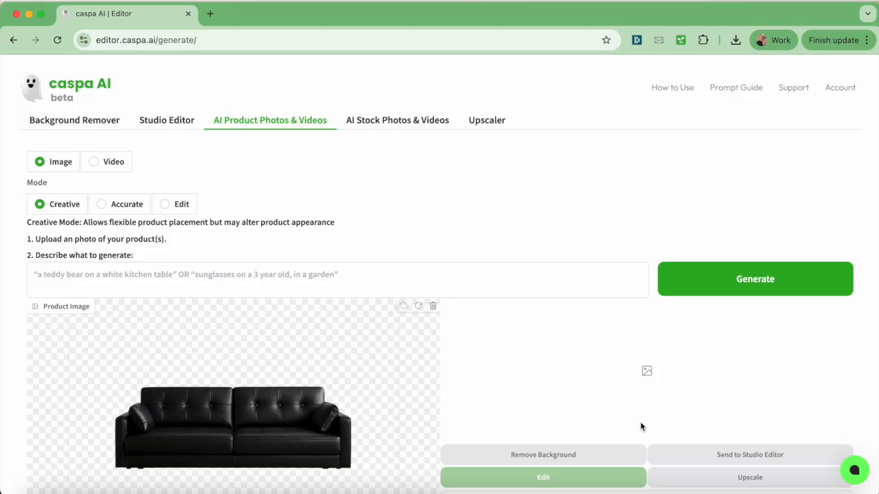
left_click(110, 165)
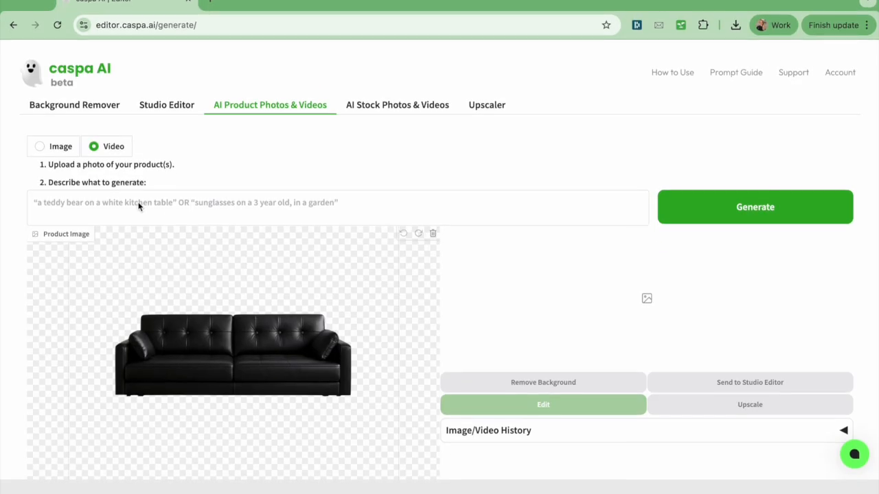
key("F11")
- Generate a video of this exact black sofa in a brightly lit contemporary room, small white geometric rug, green plant, a cute ginger cat jumping on it
left_click(118, 157)
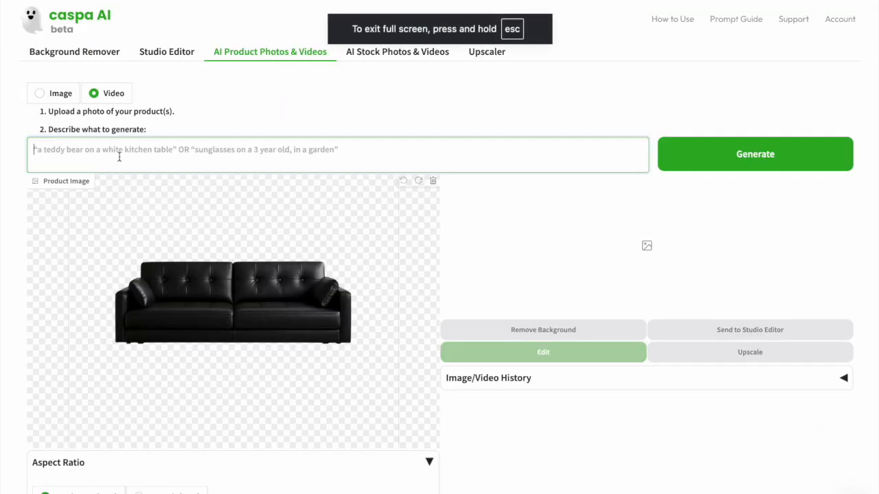
type("this exact black sofa, in a brightly lit contempor")
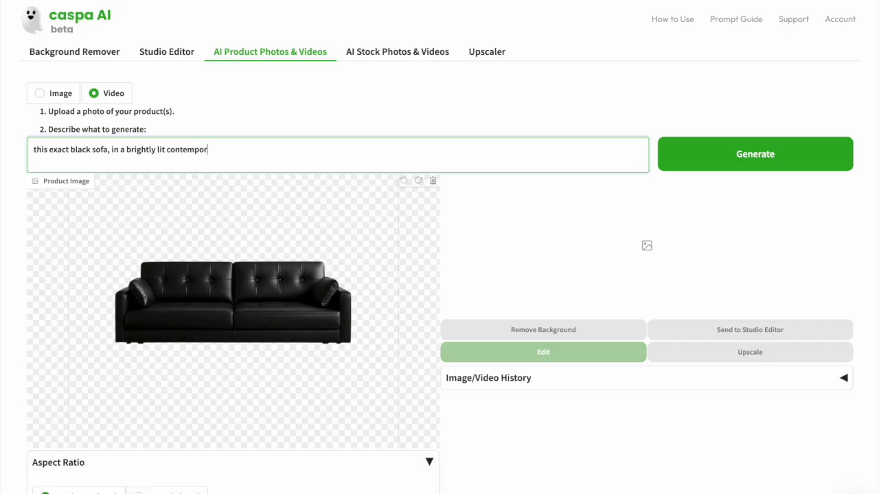
type("geometric rug, and a green plant in the background, chic and vib")
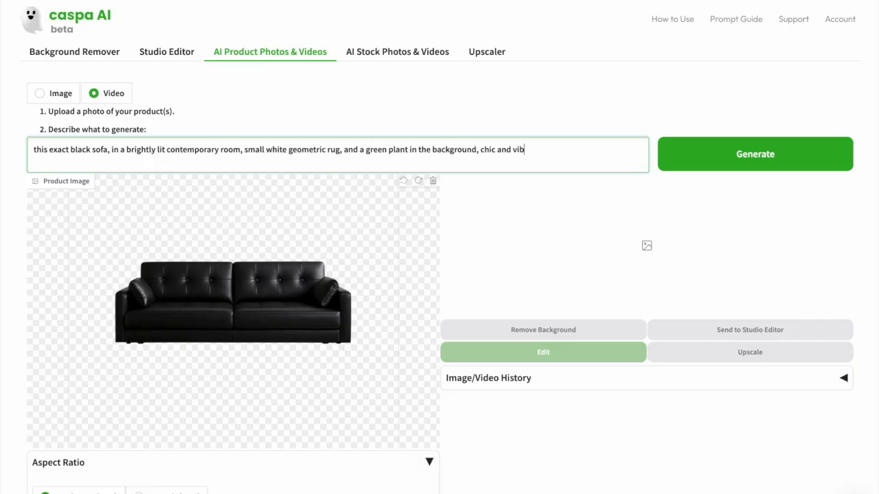
type("at jumps on the sofa")
left_click(747, 160)
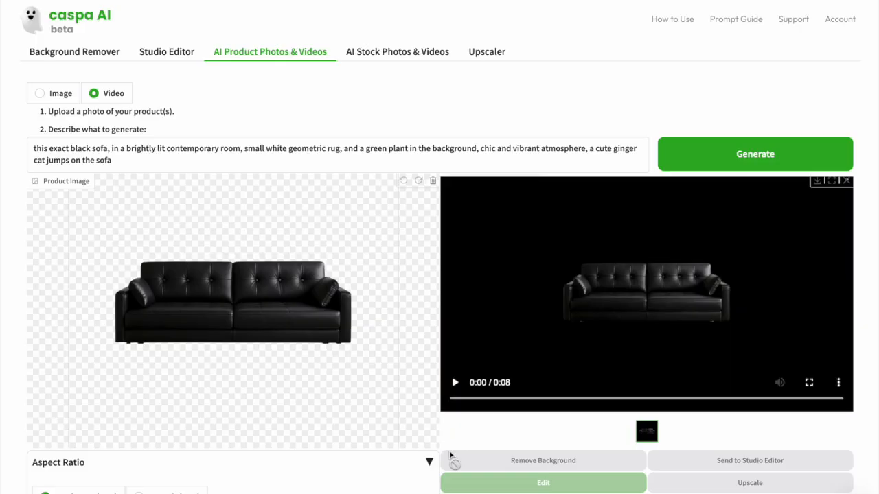
- Download the generated landscape video of the black sofa and play the downloaded file
left_click(815, 182)
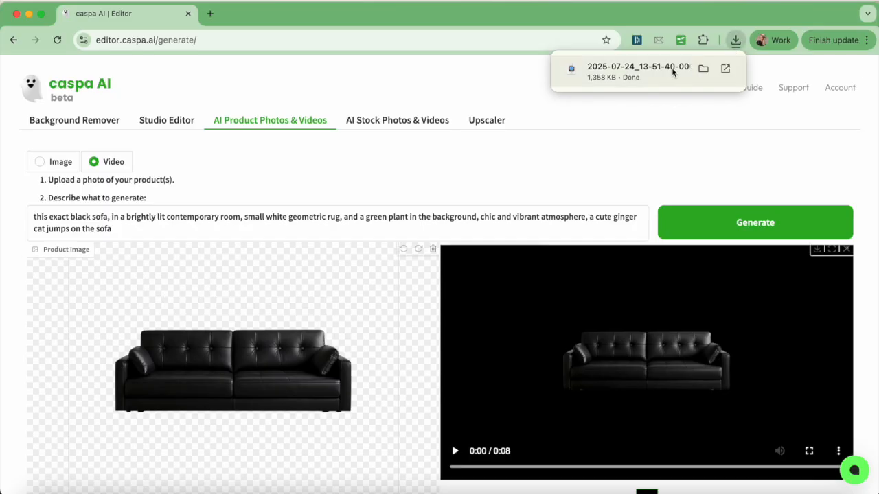
left_click(673, 73)
left_click(458, 401)
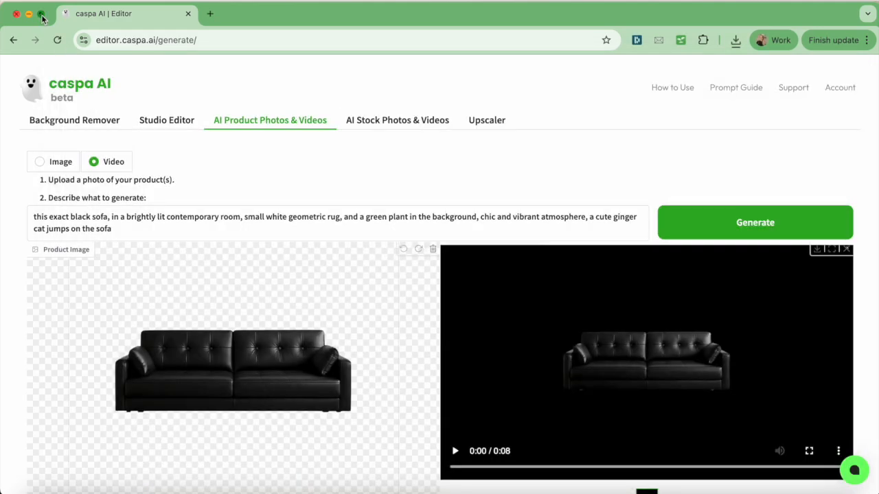
- Generate the same sofa-and-cat video in Portrait (9:16) aspect ratio in a full-screen window, and play the result
left_click(42, 14)
left_click(169, 473)
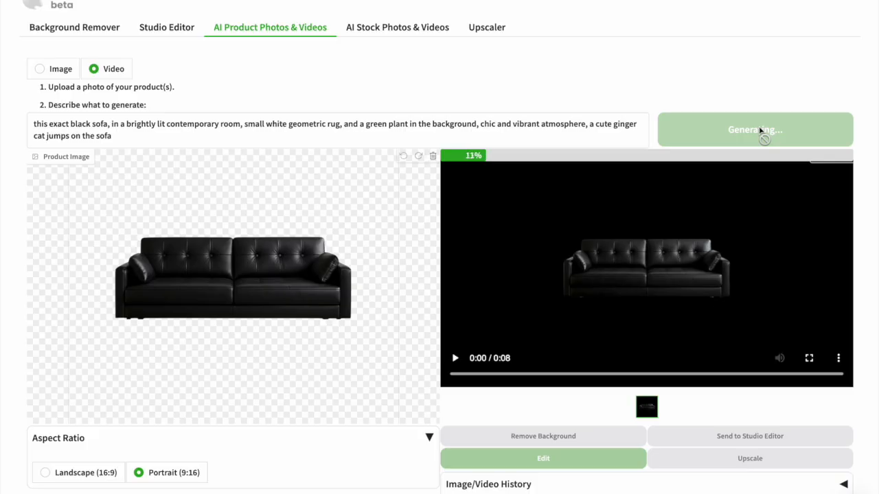
left_click(455, 357)
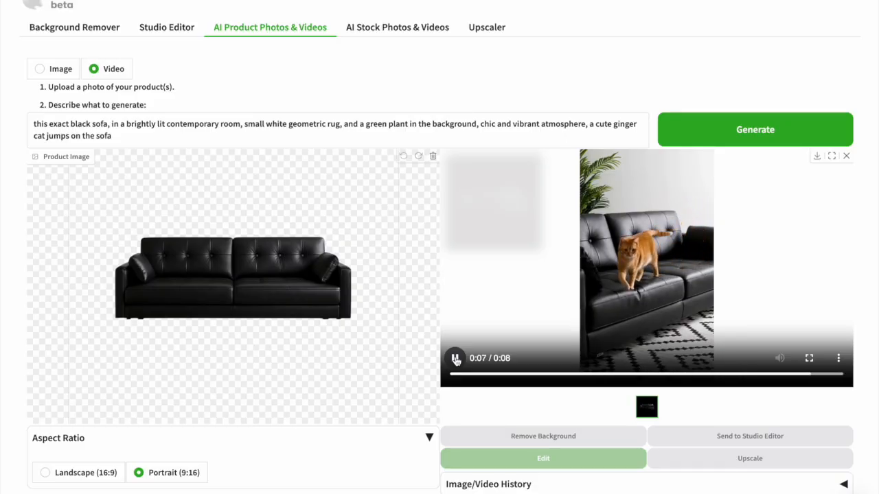
- Open the newest downloaded file, the portrait sofa video, and play it in its own window
left_click(737, 41)
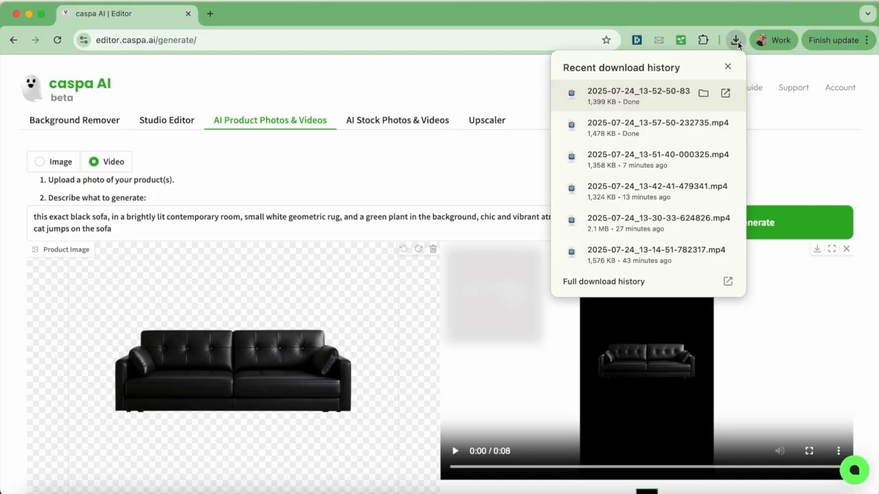
left_click(645, 96)
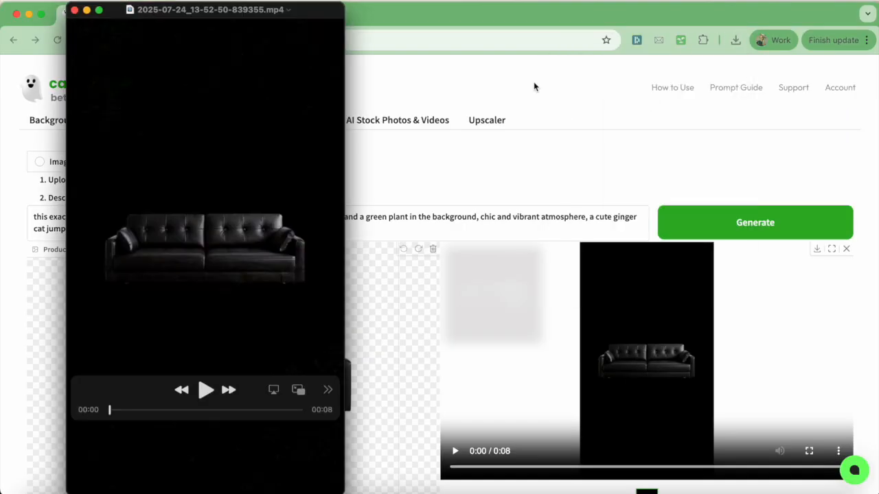
left_click(467, 391)
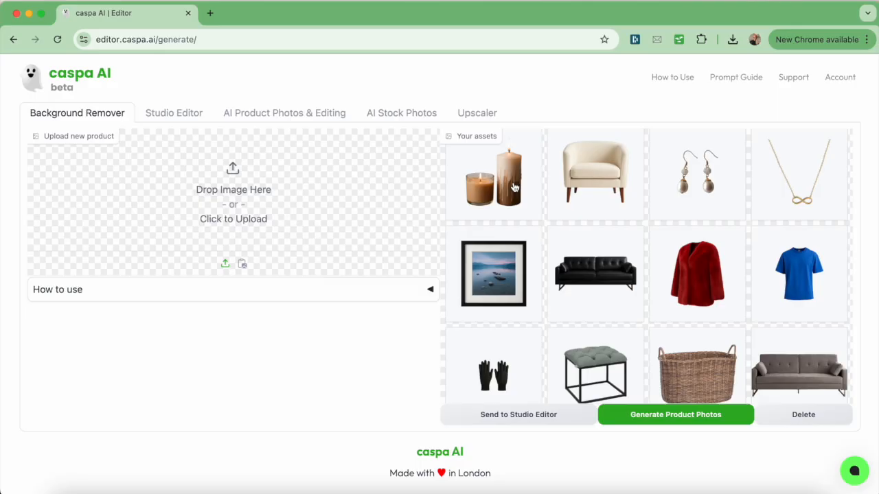
- Open the framed lake photo from the assets for product photo generation and make the window full screen
left_click(493, 264)
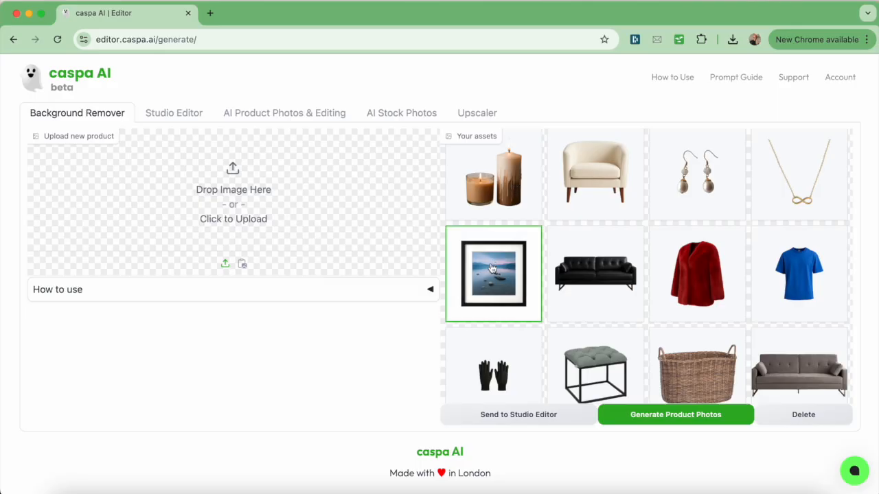
left_click(492, 269)
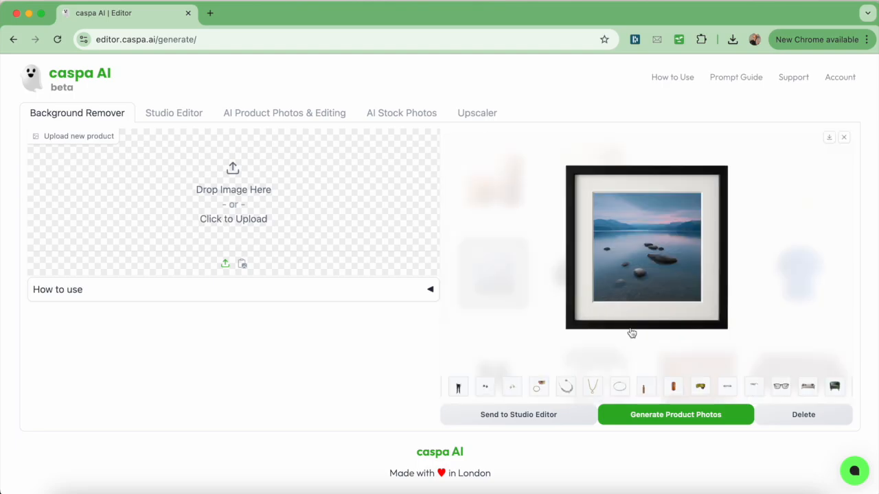
left_click(665, 415)
scroll(547, 324, "down", 1)
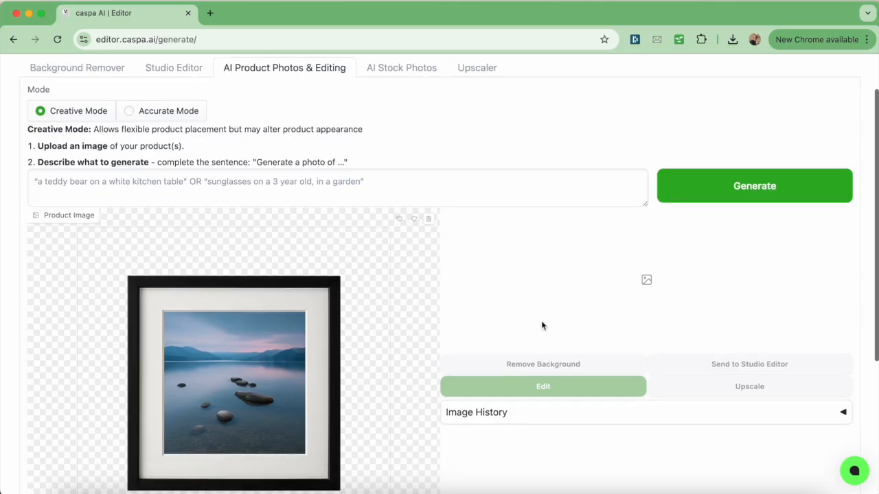
left_click(42, 14)
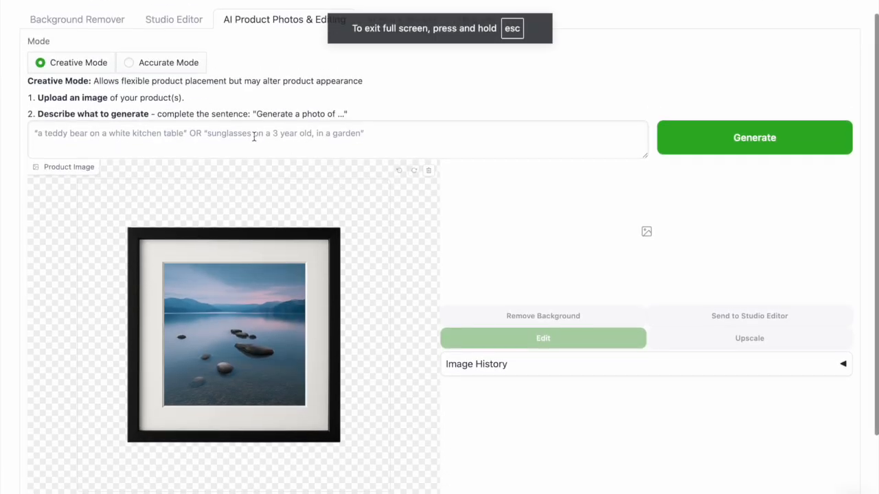
- Generate two photos of "this framed photo on a wall on top of a dining table, green wall" in Creative Mode and download both
left_click(254, 136)
type("this framed photo on a wall on top of a dining table, green wall")
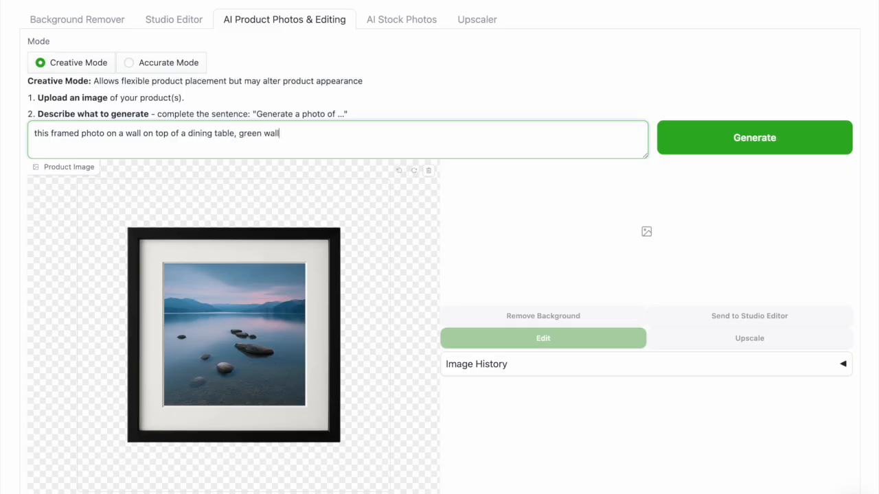
left_click(725, 138)
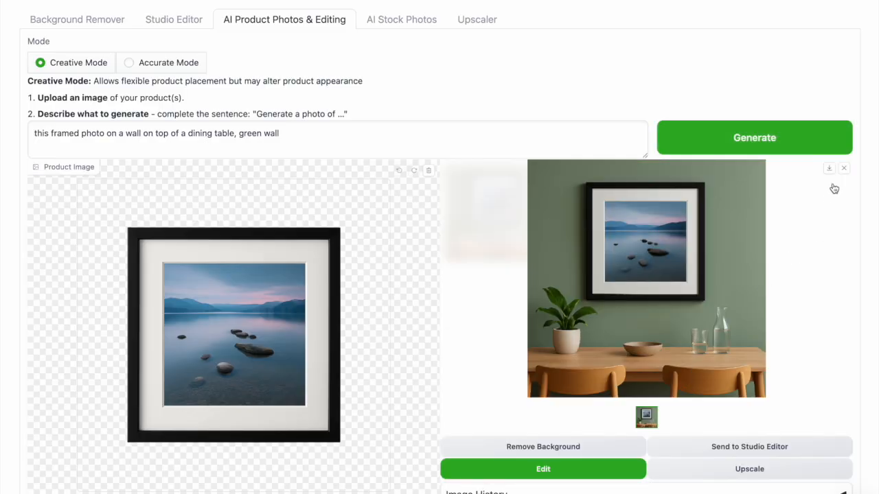
left_click(829, 169)
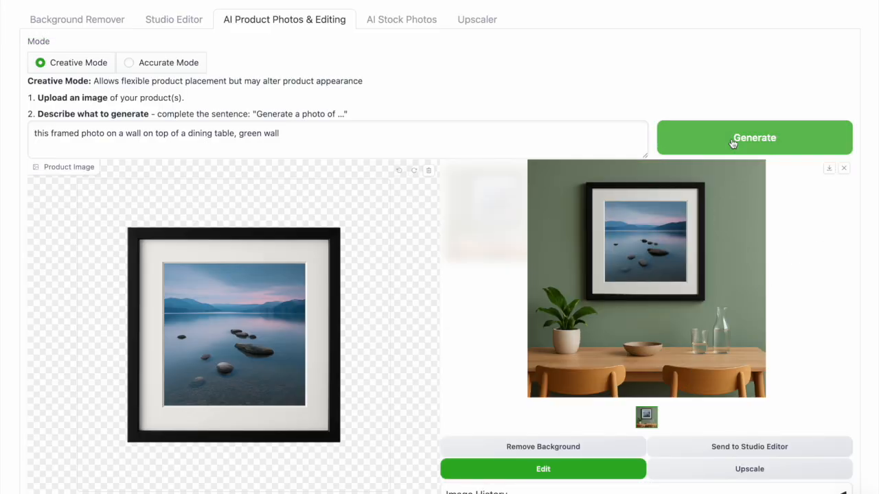
left_click(733, 143)
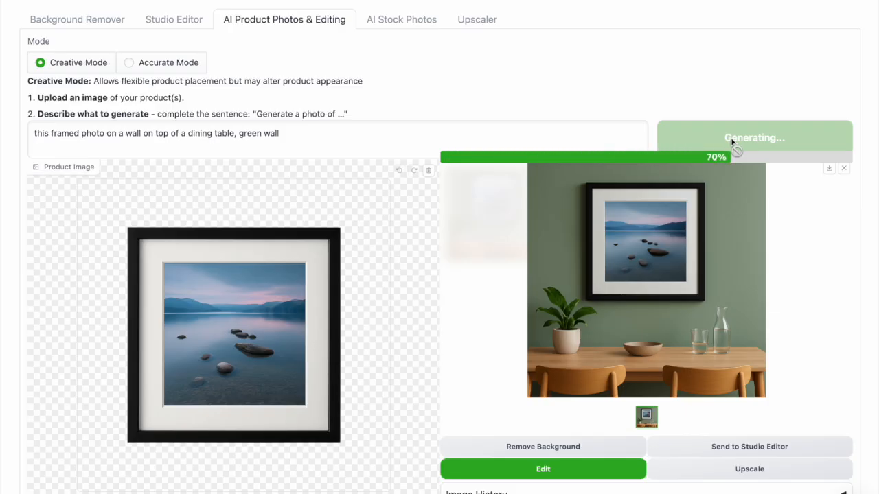
left_click(829, 169)
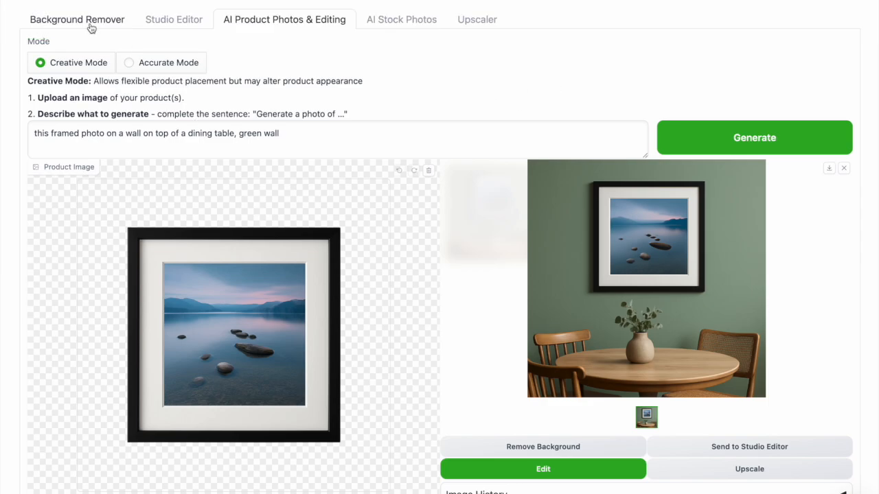
- Send the framed photo asset to the Studio Editor, shrink it to roughly half size, and place it in the upper middle of the canvas
left_click(91, 25)
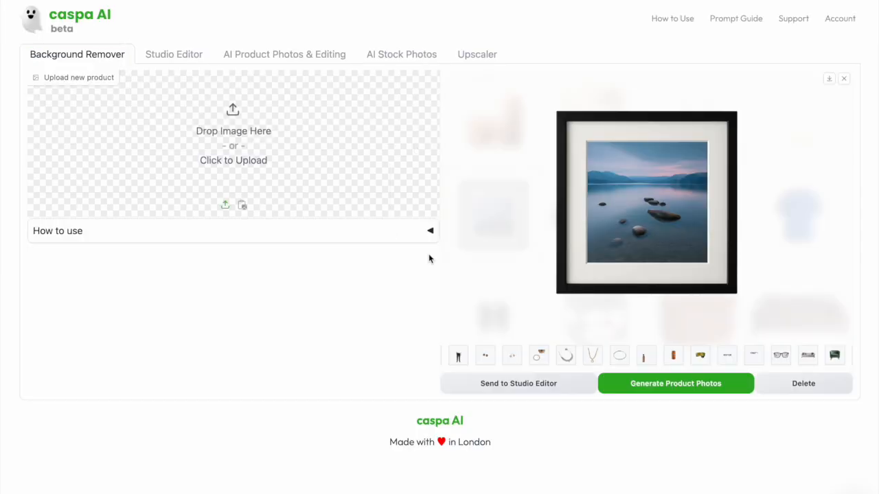
left_click(518, 383)
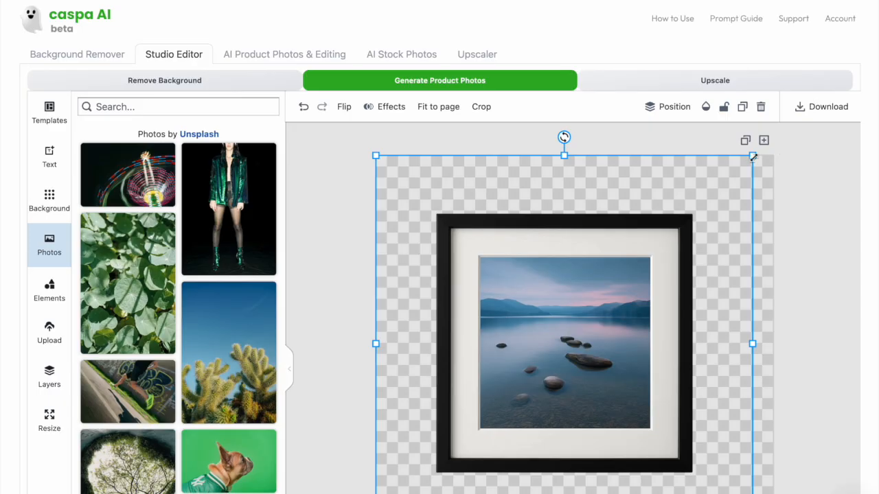
left_click_drag(753, 157, 646, 270)
left_click_drag(715, 452, 667, 403)
left_click_drag(559, 301, 574, 302)
scroll(572, 297, "down", 1)
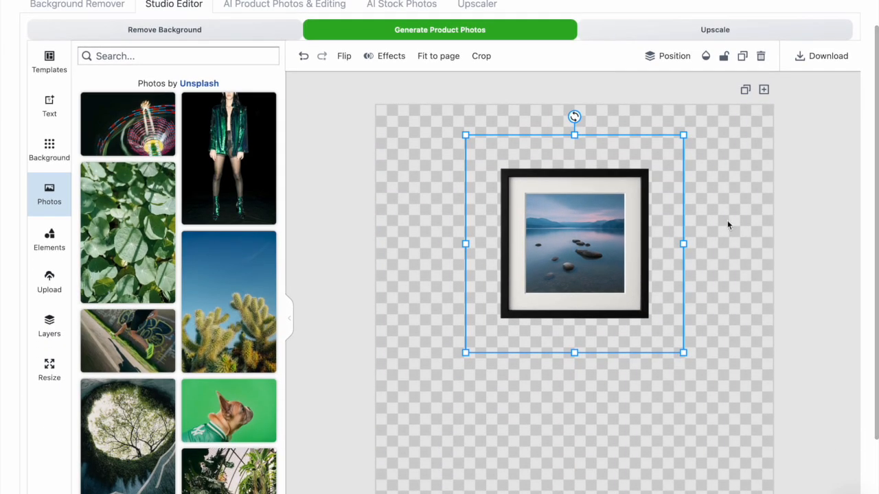
- Generate product photos from the canvas in Accurate Mode with the prompt "on a wall on top of a dining table, green wall"
left_click(467, 31)
left_click(144, 50)
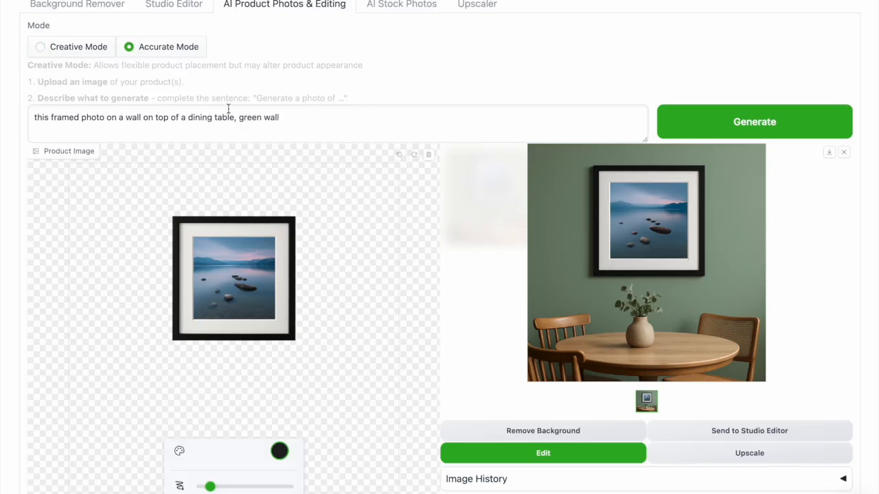
left_click_drag(104, 118, 32, 117)
key("BackSpace")
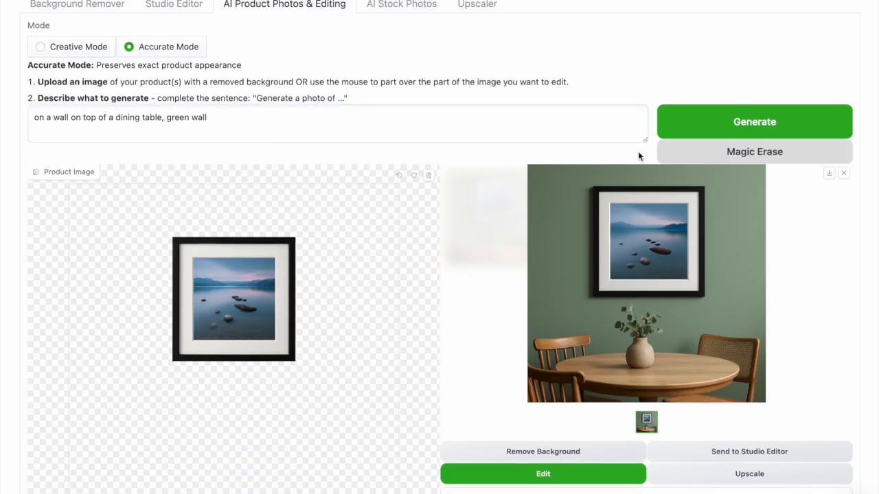
left_click(685, 128)
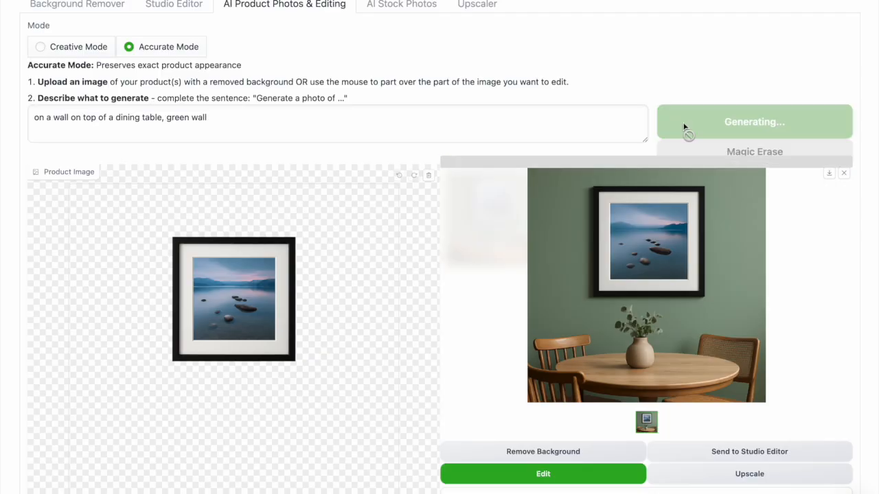
- Browse the Accurate Mode variations of the framed photo and download the ones with wooden tables
key("Right")
key("Right")
key("Right")
left_click(828, 176)
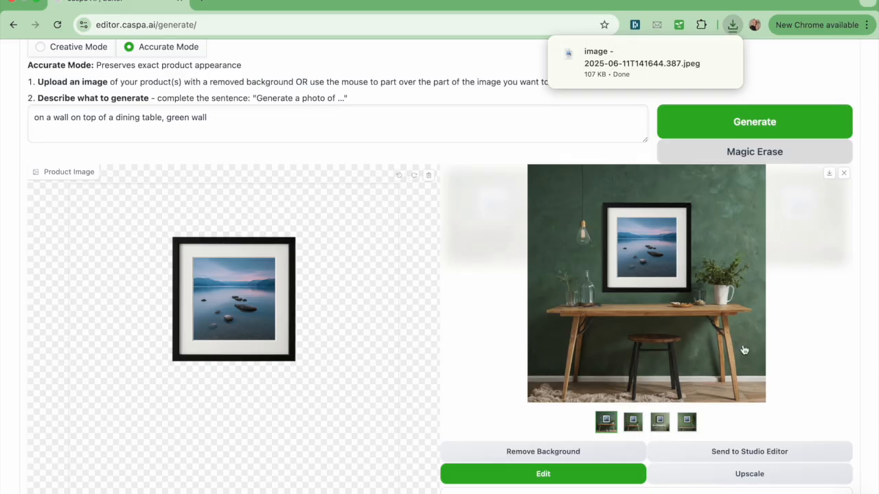
key("Right")
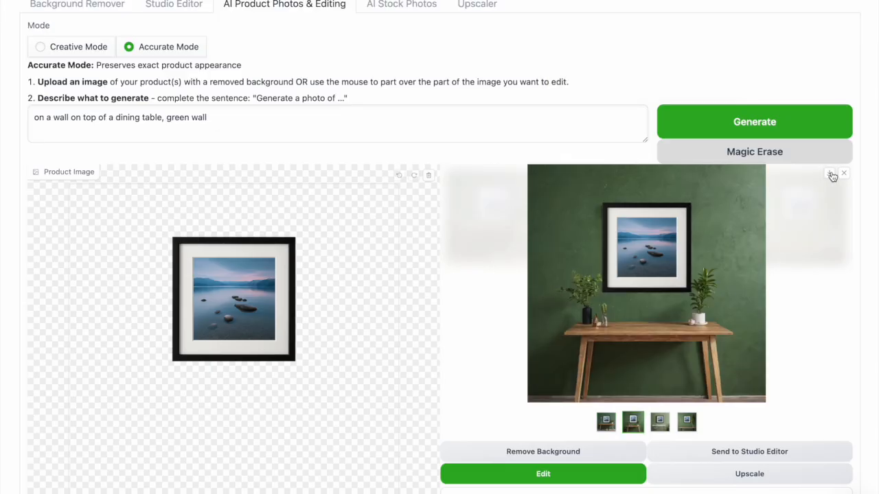
key("Right")
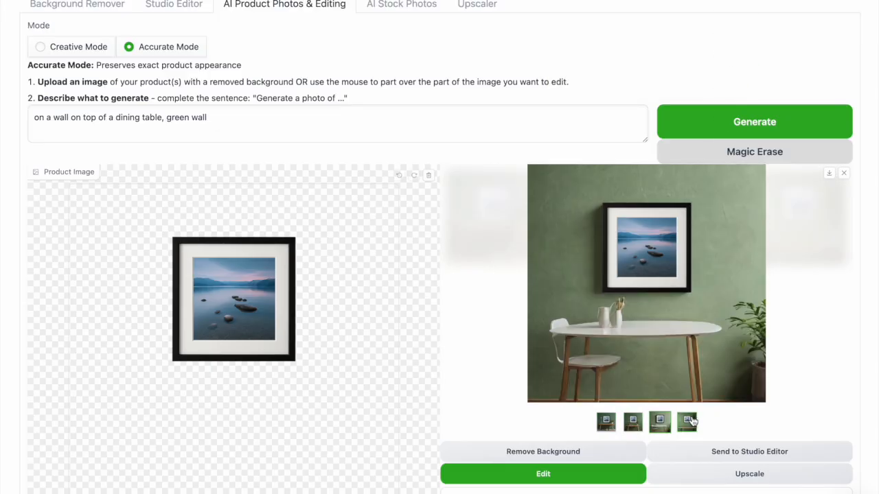
- Edit the white-table variation by masking the chair beside the table and regenerating that area
left_click(565, 474)
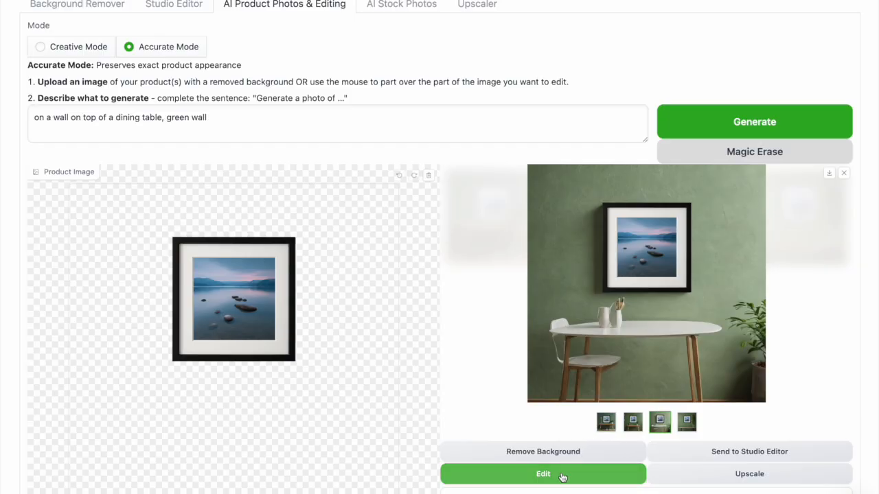
scroll(457, 350, "down", 1)
mouse_move(142, 359)
left_mouse_down()
mouse_move(195, 395)
mouse_move(135, 400)
left_mouse_up()
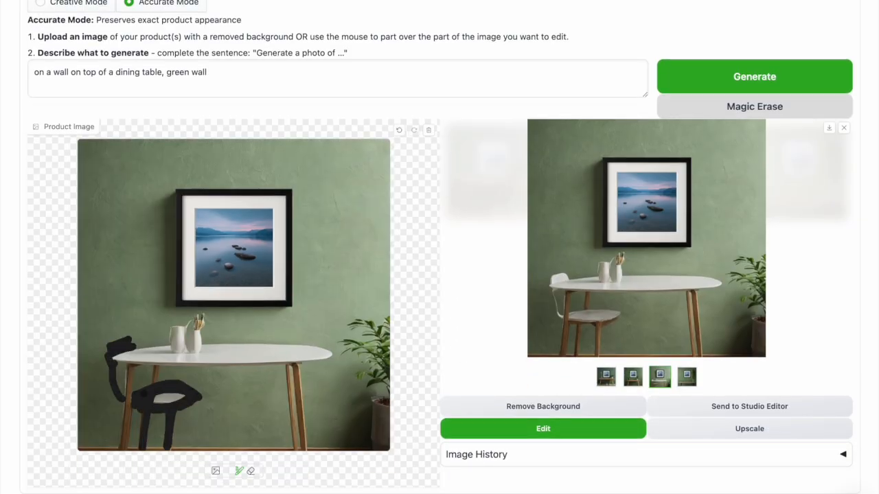
left_click(716, 73)
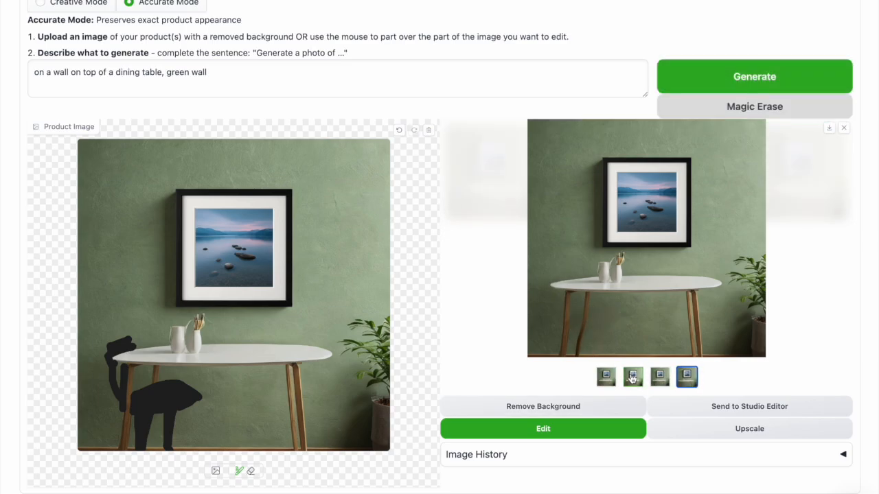
- Edit the chairless result by masking the table legs on both sides, regenerate them, and download a chosen version
left_click(543, 428)
left_click_drag(127, 371, 125, 452)
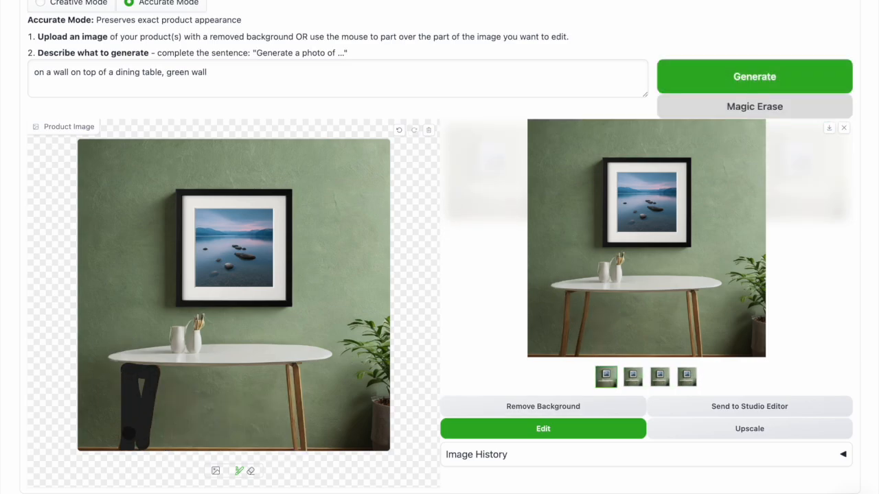
mouse_move(290, 367)
left_mouse_down()
mouse_move(305, 450)
mouse_move(295, 449)
left_mouse_up()
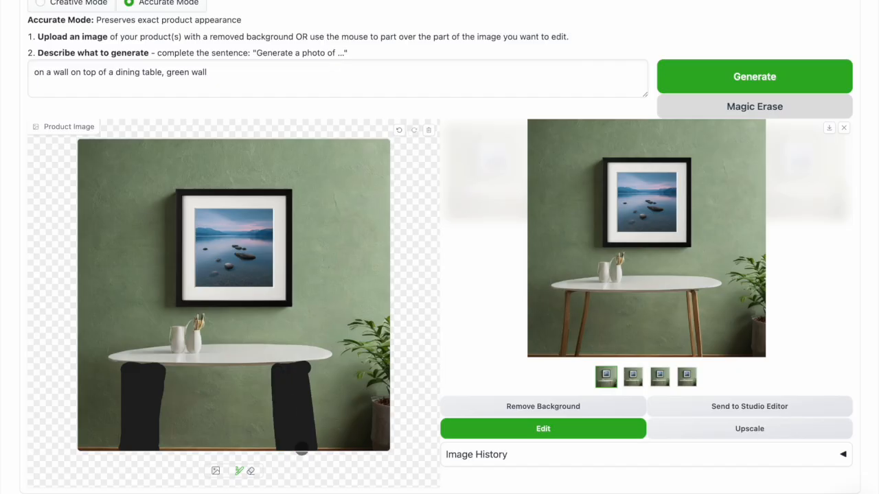
left_click(752, 75)
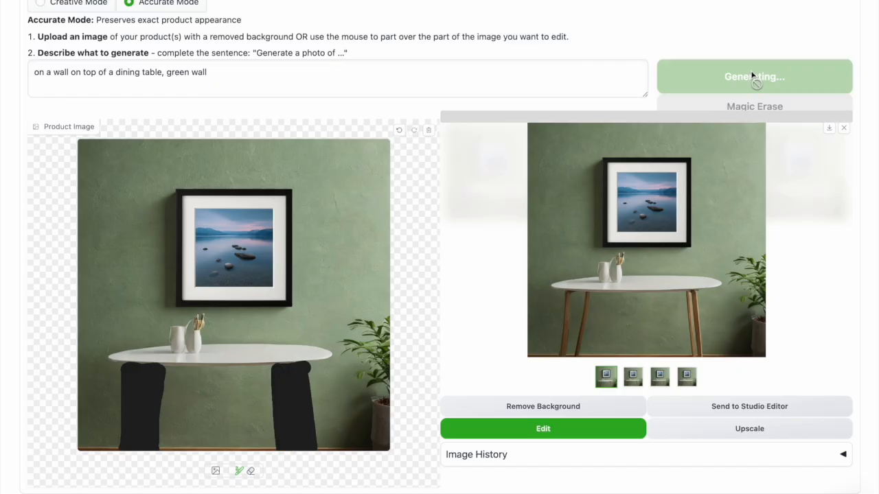
left_click(830, 131)
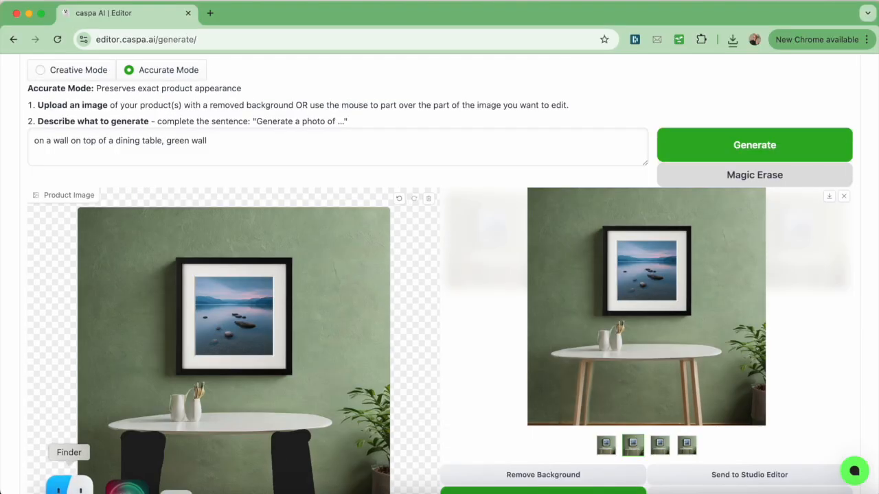
- Open the five newest framed-photo images from the Downloads folder in Finder
left_click(78, 483)
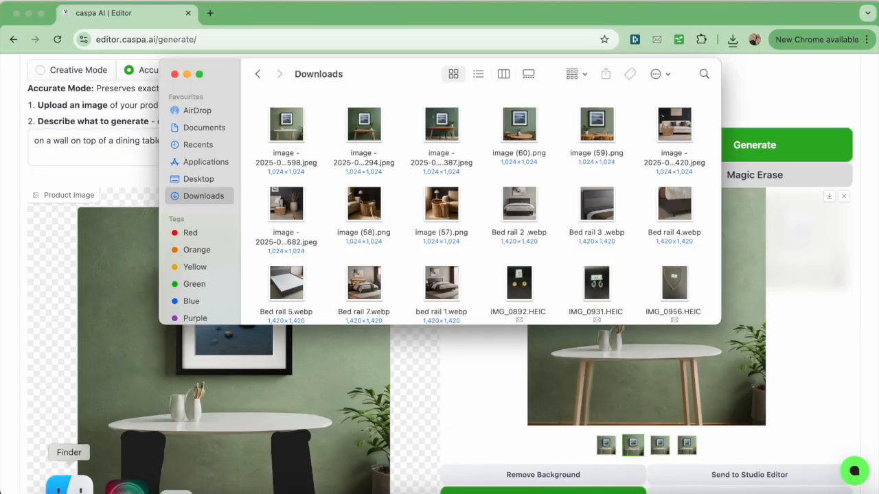
double_click(283, 137)
double_click(364, 129)
double_click(441, 128)
double_click(518, 126)
double_click(596, 127)
- Resize the opened framed-photo image windows and arrange them next to each other to compare the results
left_click_drag(260, 476, 261, 270)
left_click_drag(181, 23, 621, 21)
left_click_drag(261, 475, 261, 258)
left_click_drag(180, 19, 626, 287)
left_click(36, 136)
left_click(41, 82)
left_click_drag(443, 478, 323, 295)
left_click_drag(353, 128, 353, 253)
left_click(7, 385)
left_click_drag(441, 475, 301, 253)
left_click_drag(184, 19, 96, 17)
left_click_drag(186, 275, 65, 294)
left_click_drag(357, 122, 371, 198)
left_click_drag(623, 16, 665, 16)
left_click(630, 289)
left_click_drag(627, 281, 666, 280)
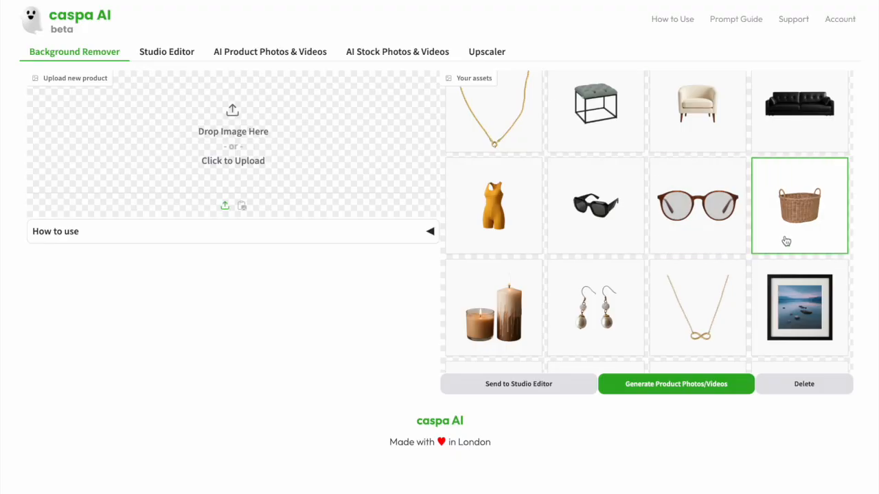
- Send the framed lake photo from the assets to product photo/video generation and set the output to Video
left_click(808, 300)
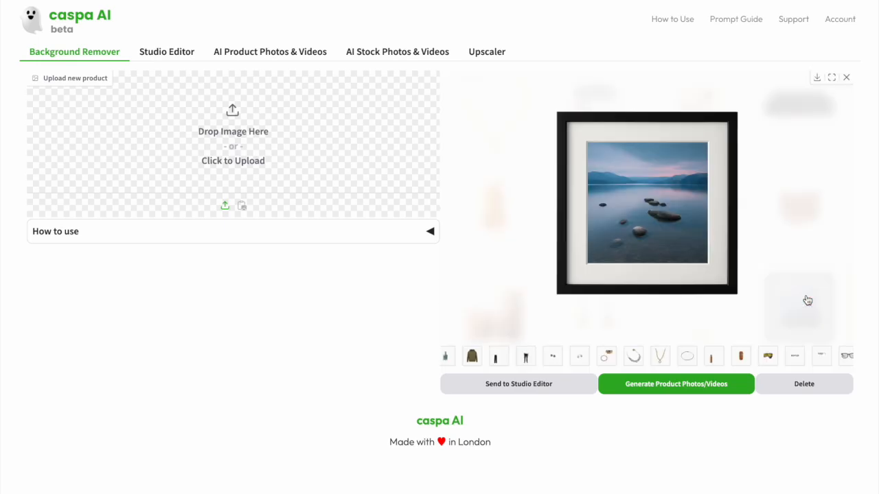
left_click(698, 384)
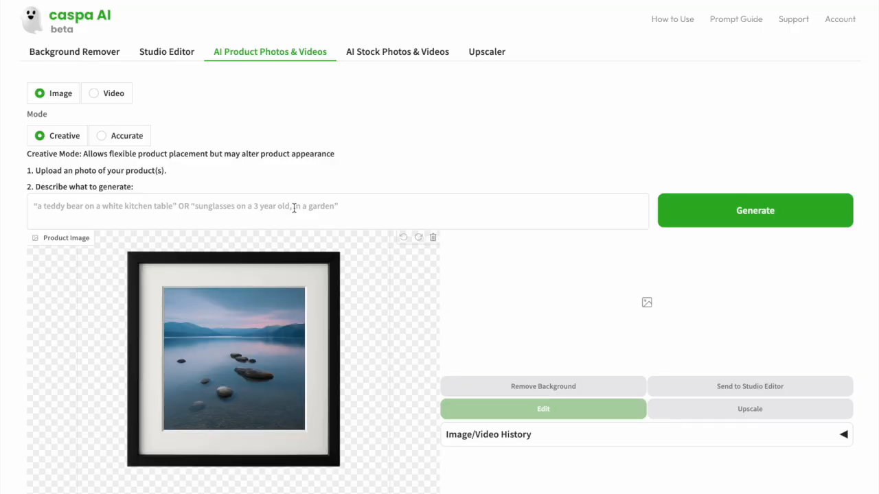
left_click(113, 94)
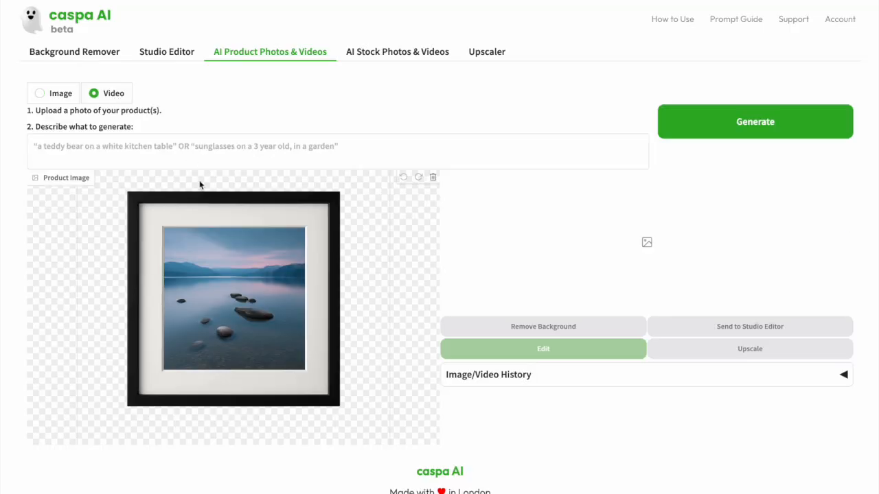
- Generate and play a video of this framed photo on a green wall on top of a dining table, zooming out slowly, couple eating at the dinner table
left_click(158, 142)
type("this frame")
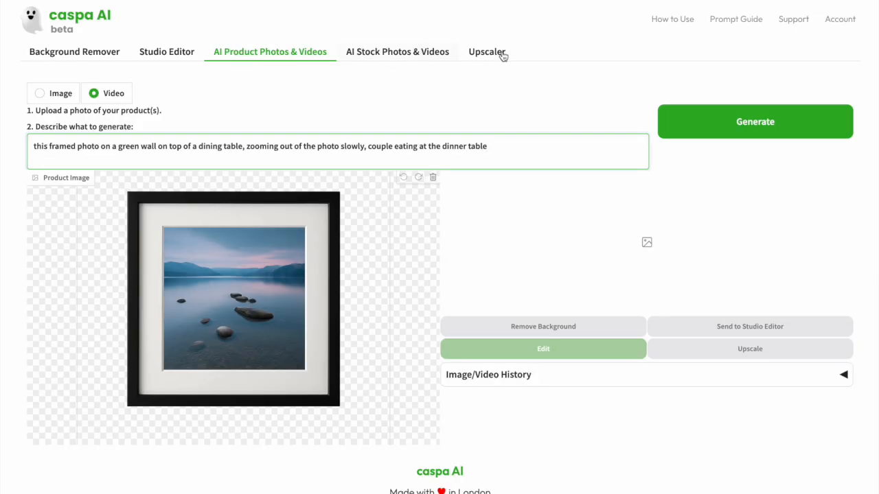
left_click(727, 134)
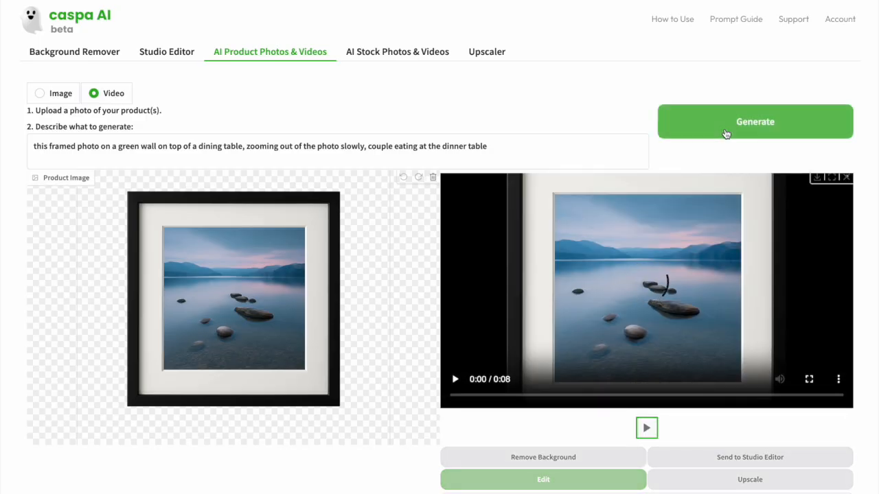
left_click(455, 379)
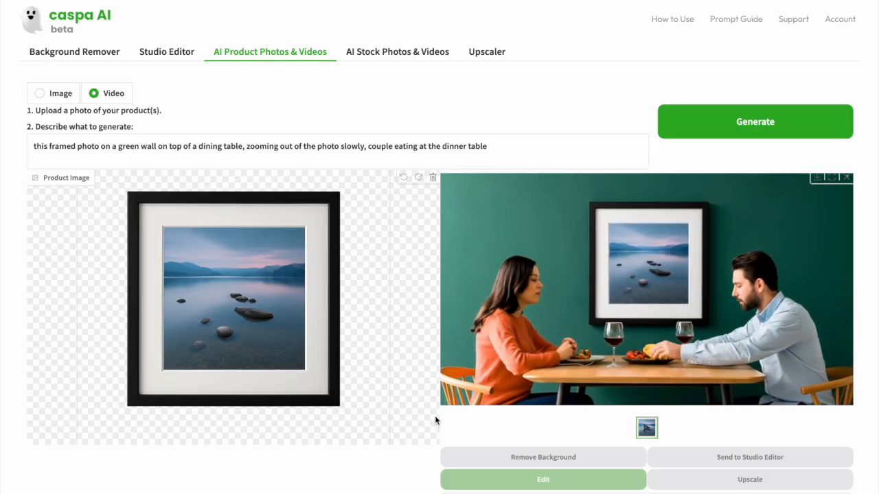
- Generate another framed-photo video from the same prompt and play the new result
left_click(739, 123)
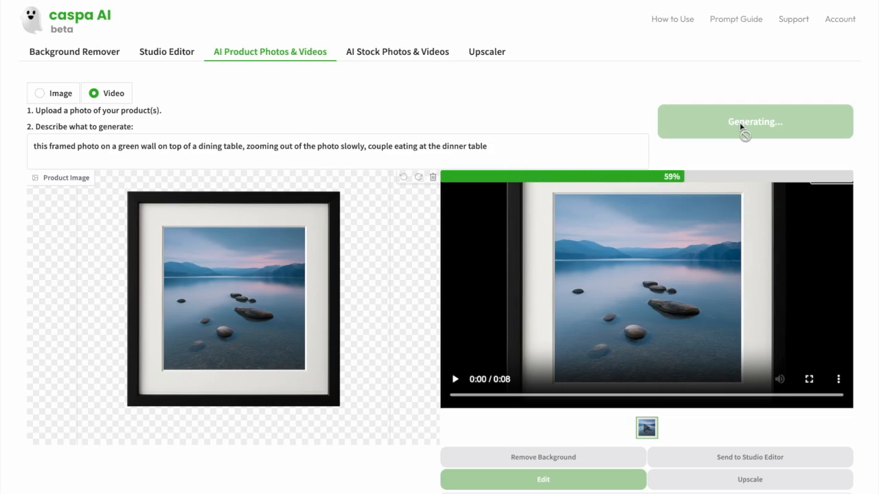
left_click(456, 380)
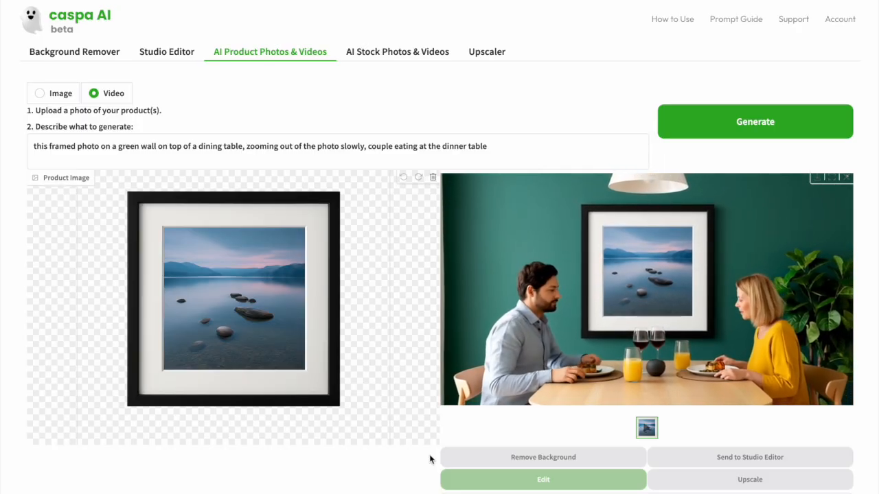
- Download the new framed-photo video and play the downloaded MP4 in its own player window, moved higher so it is fully in view
left_click(817, 178)
left_click(632, 69)
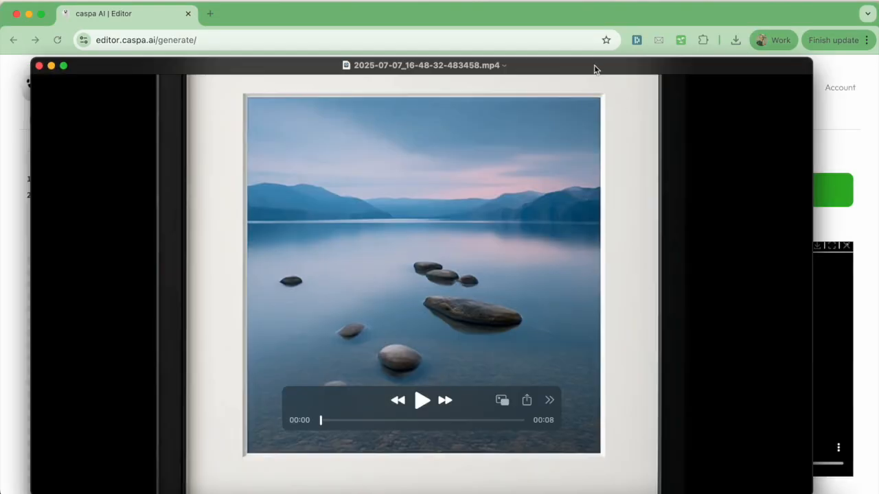
left_click_drag(594, 65, 599, 25)
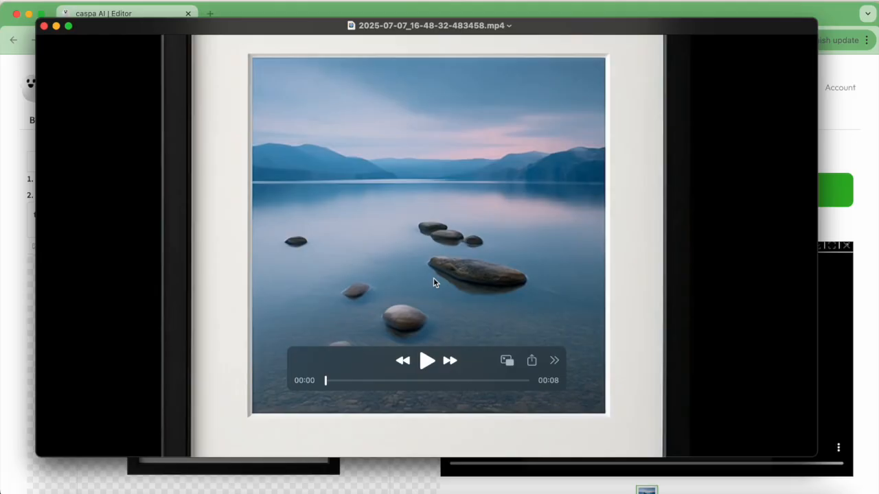
left_click(432, 364)
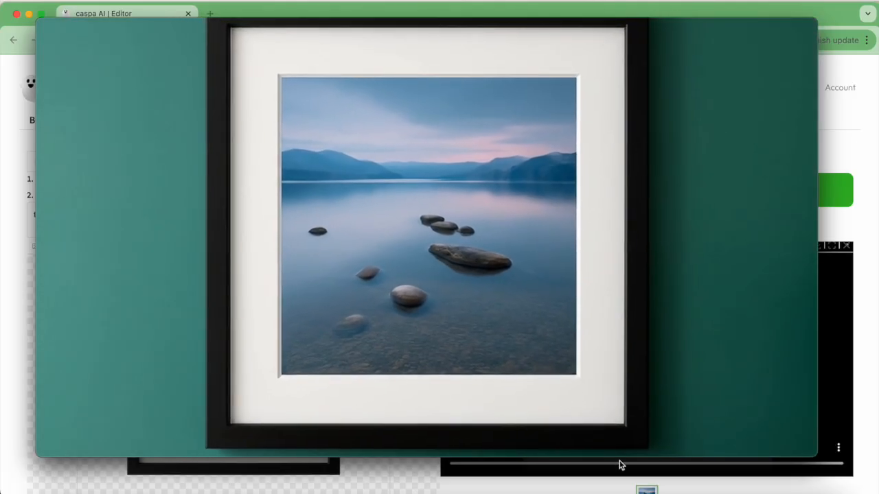